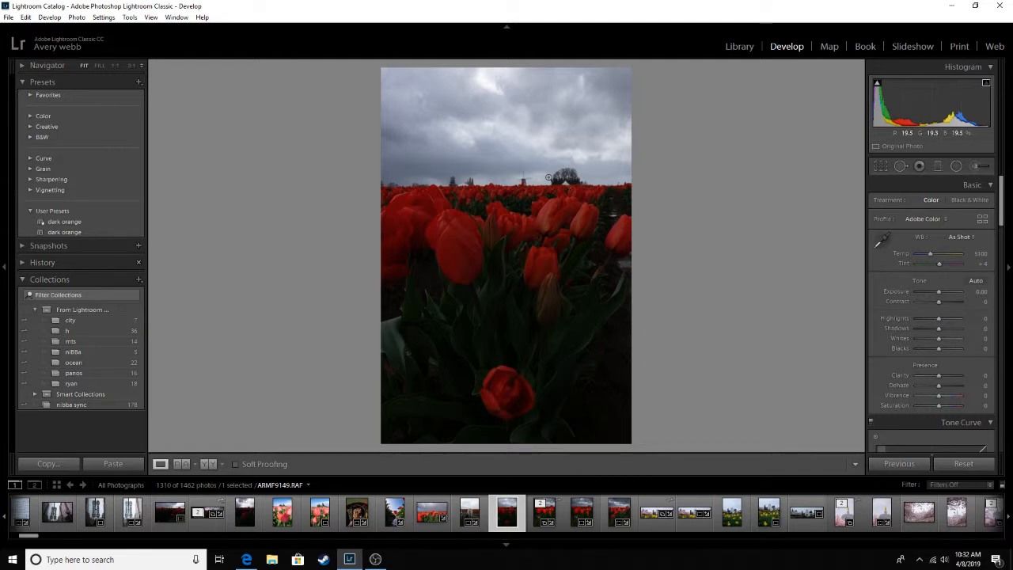
Crop the tulip photo slightly tighter at its original aspect ratio, trimming the sky, right and bottom edges and keeping the lone lower tulip in frame.
left_click(529, 180)
left_click(531, 196)
left_click(881, 168)
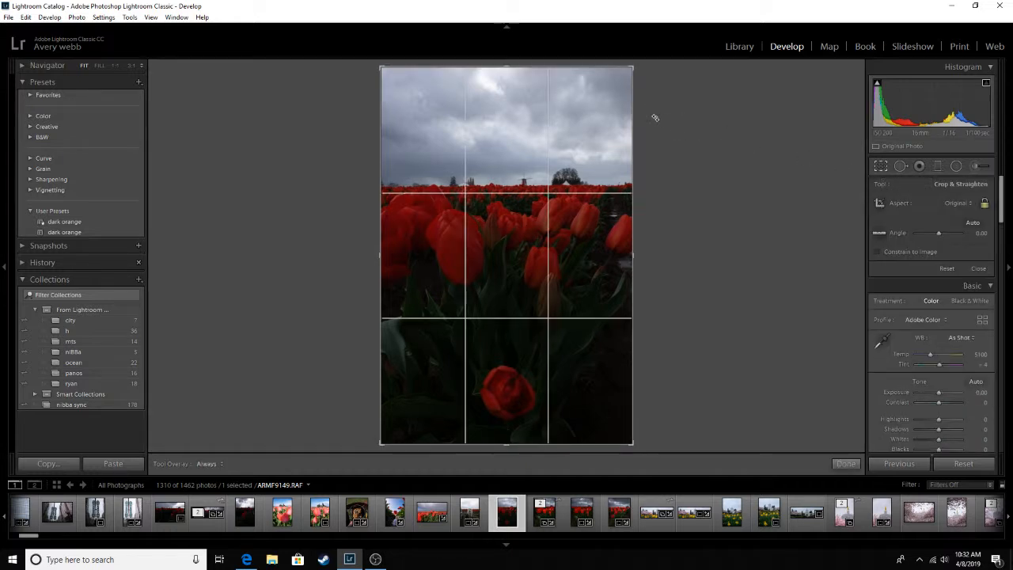
left_click_drag(630, 67, 616, 73)
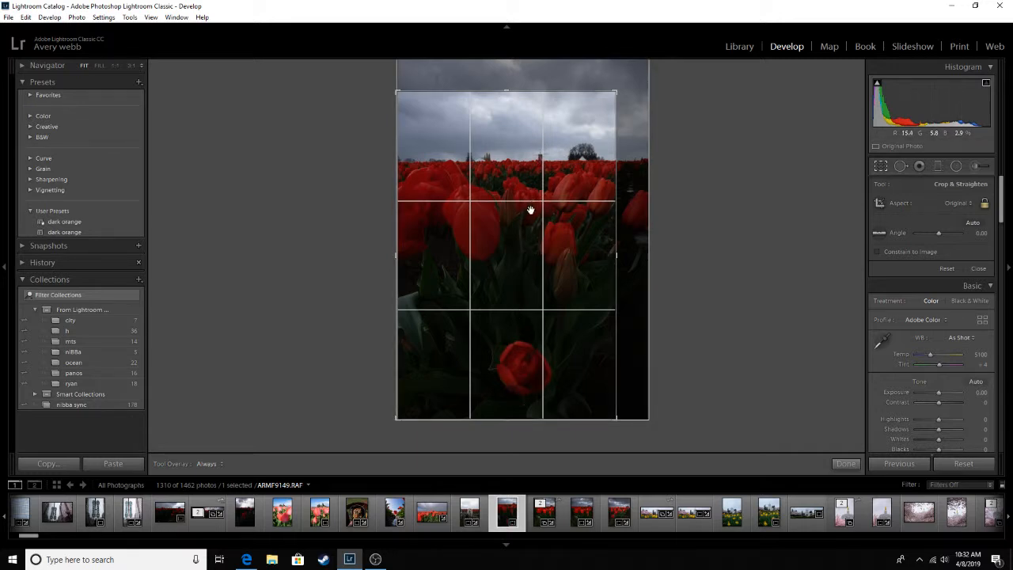
left_click_drag(530, 210, 531, 234)
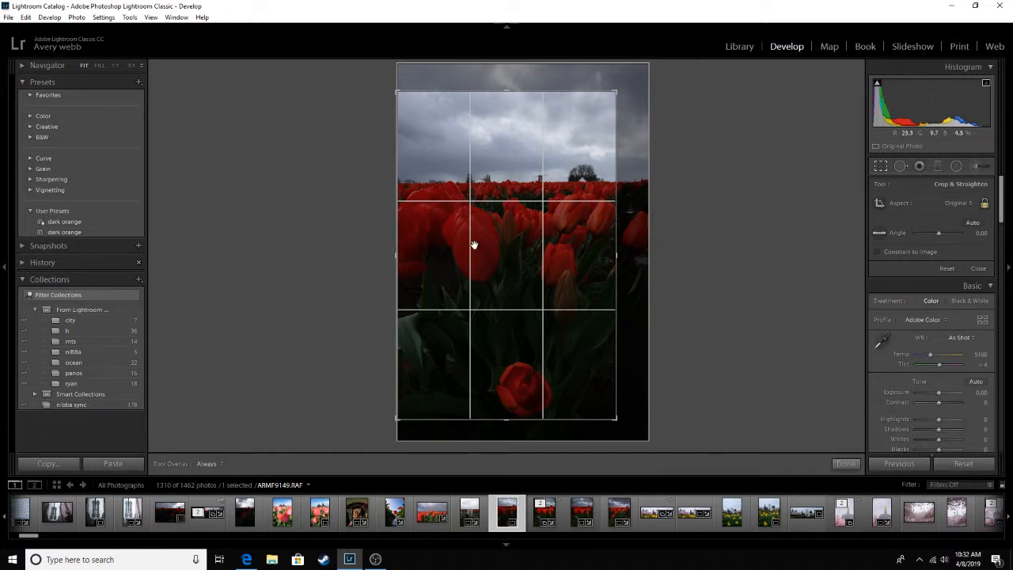
key("Return")
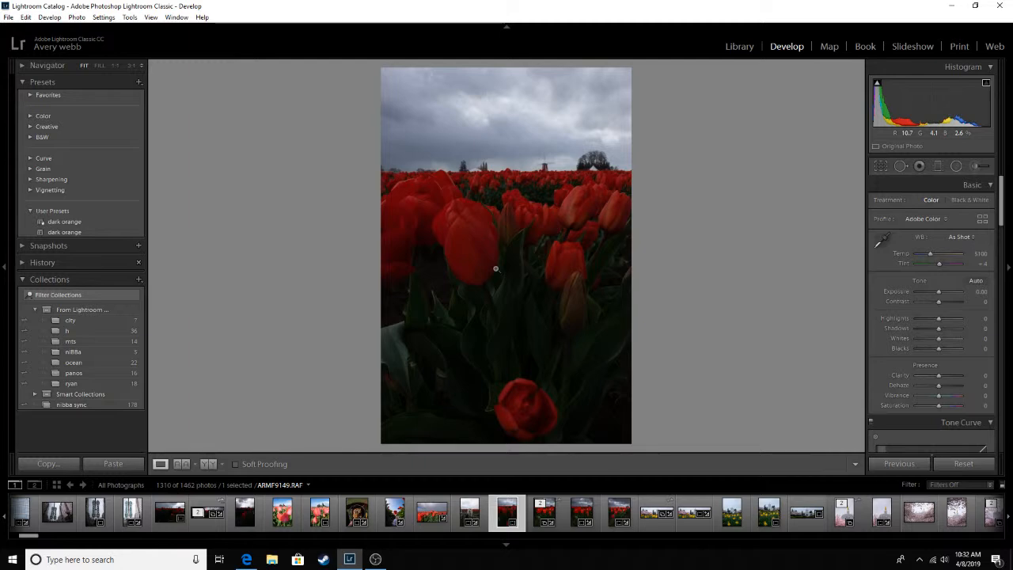
left_click(881, 167)
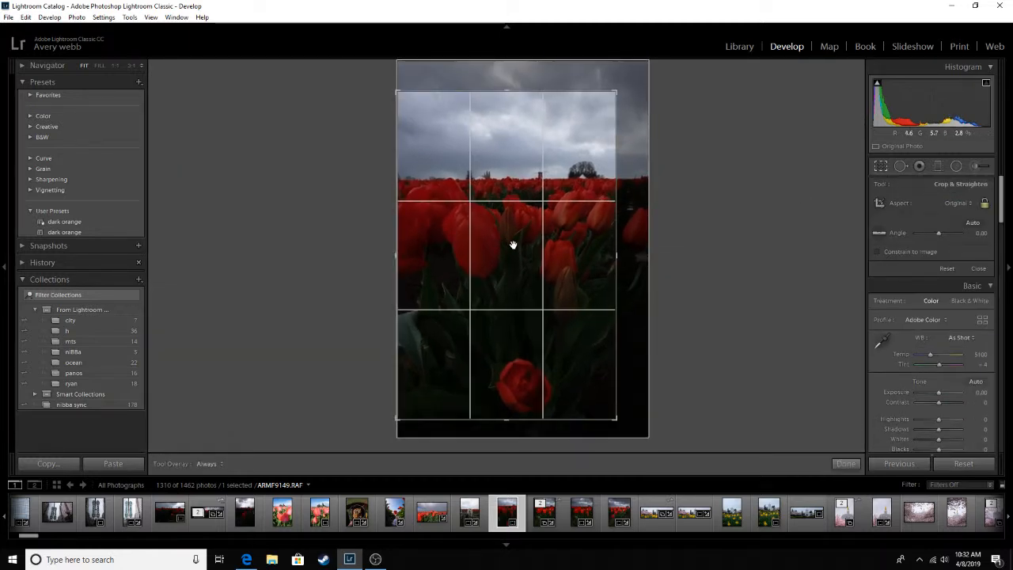
key("Return")
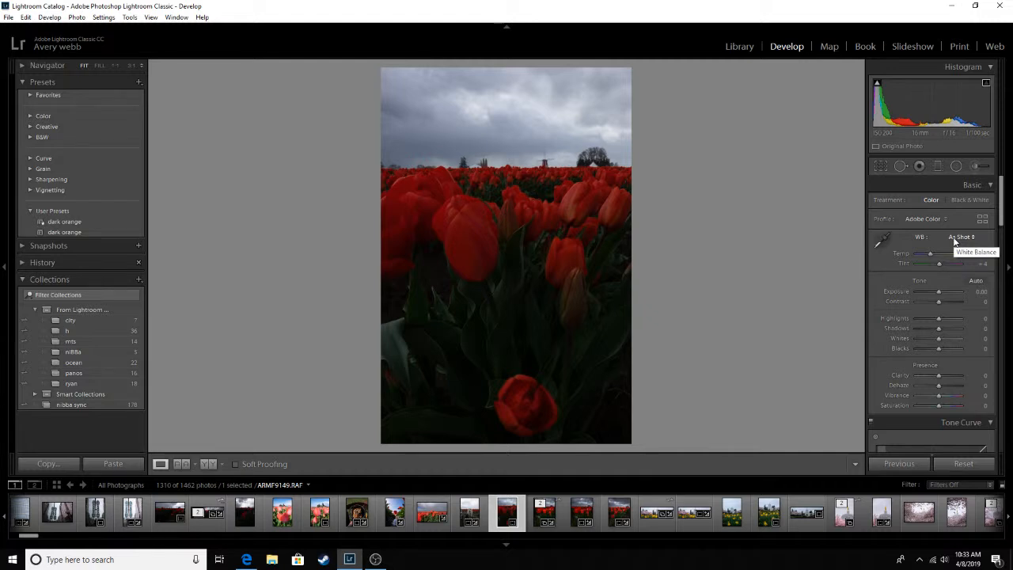
Apply the Adobe Portrait profile and set the white balance to temperature 5214 and tint +7.
left_click(936, 219)
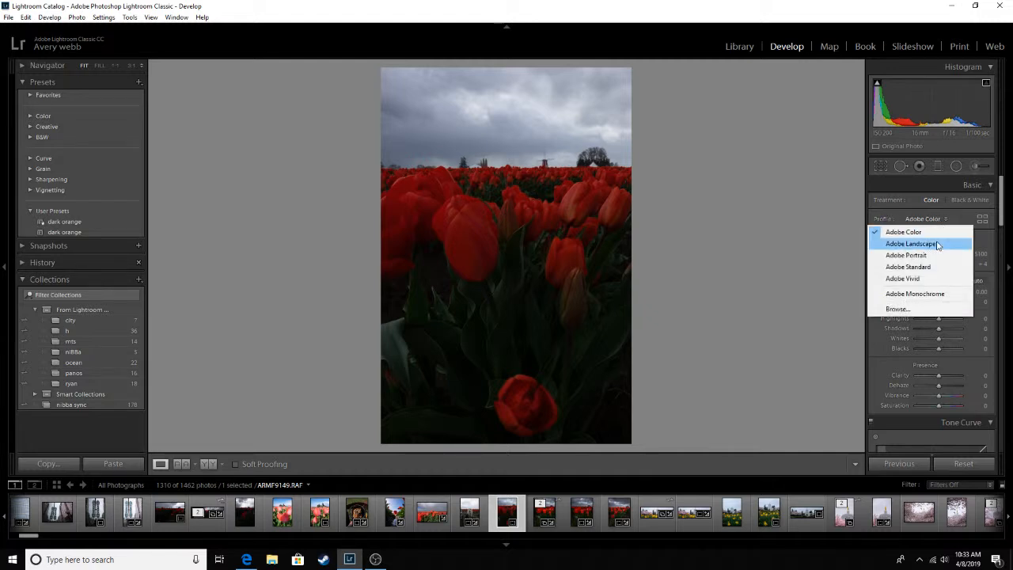
left_click(928, 255)
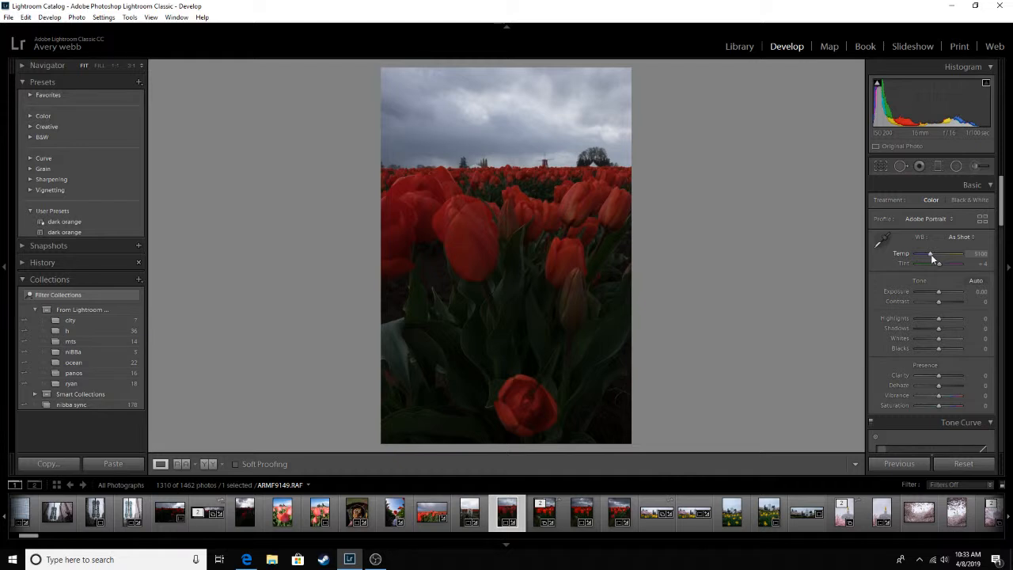
left_click_drag(931, 254, 940, 268)
Set Contrast to +2, Highlights to -19, Shadows to +2, Whites to +2, Blacks to -7, Clarity to -5 and Vibrance to +7.
left_click_drag(938, 396, 941, 401)
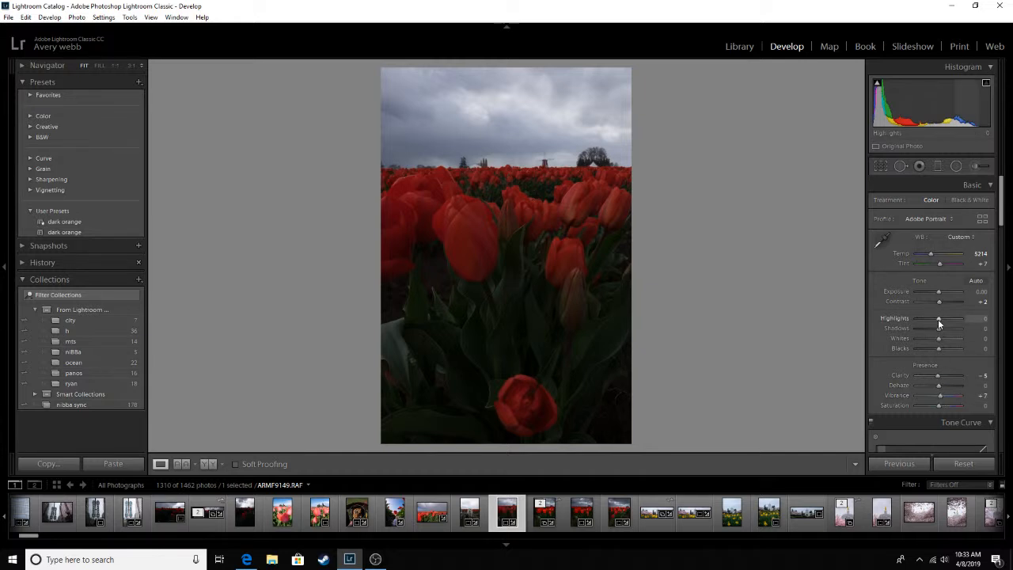
left_click_drag(938, 319, 934, 322)
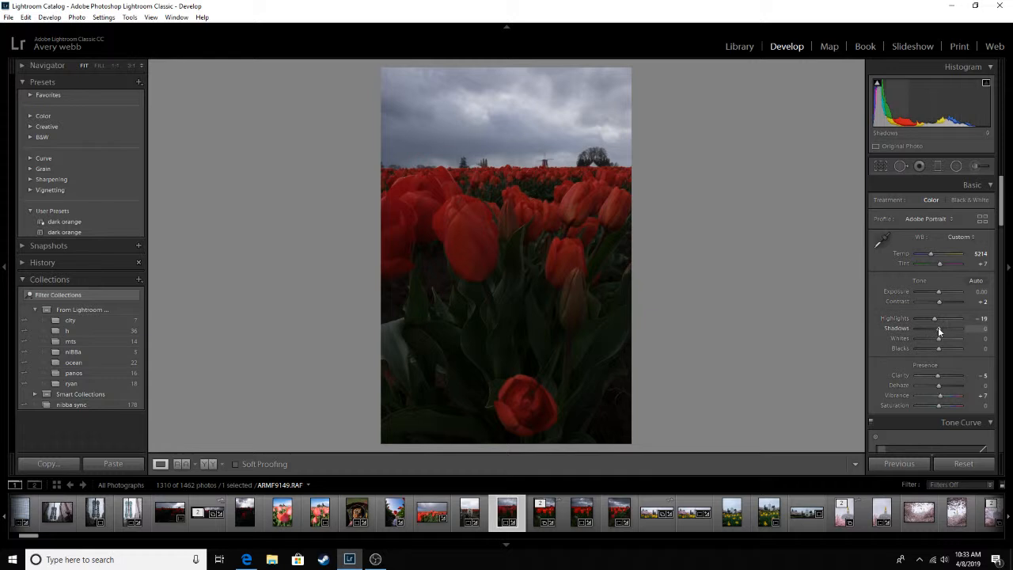
left_click_drag(939, 328, 941, 341)
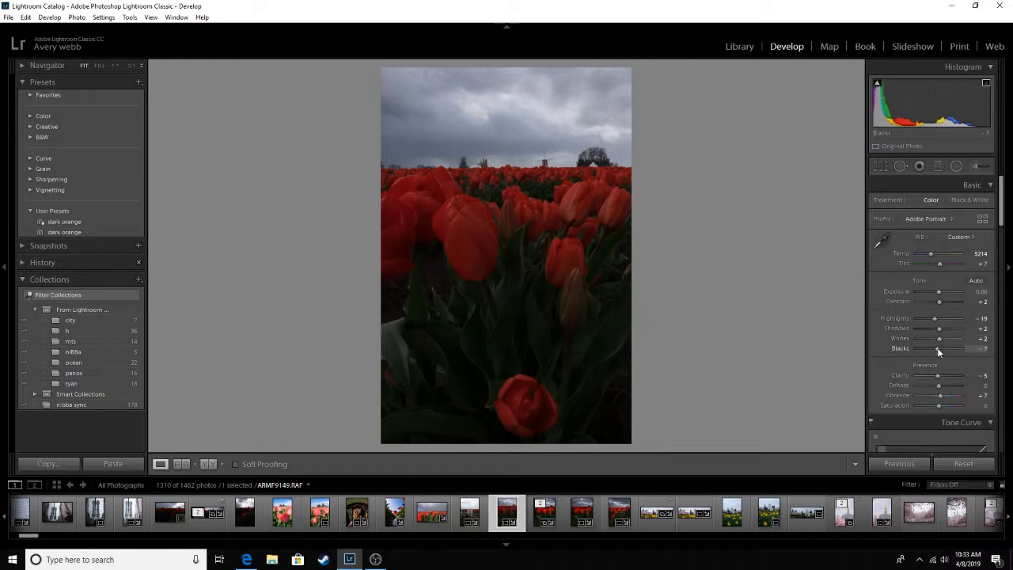
left_click_drag(940, 349, 938, 349)
Shape the tone curve regions with Highlights at +30, Lights at +3, Darks at -3 and Shadows at +3.
scroll(889, 251, "down", 5)
scroll(935, 269, "down", 2)
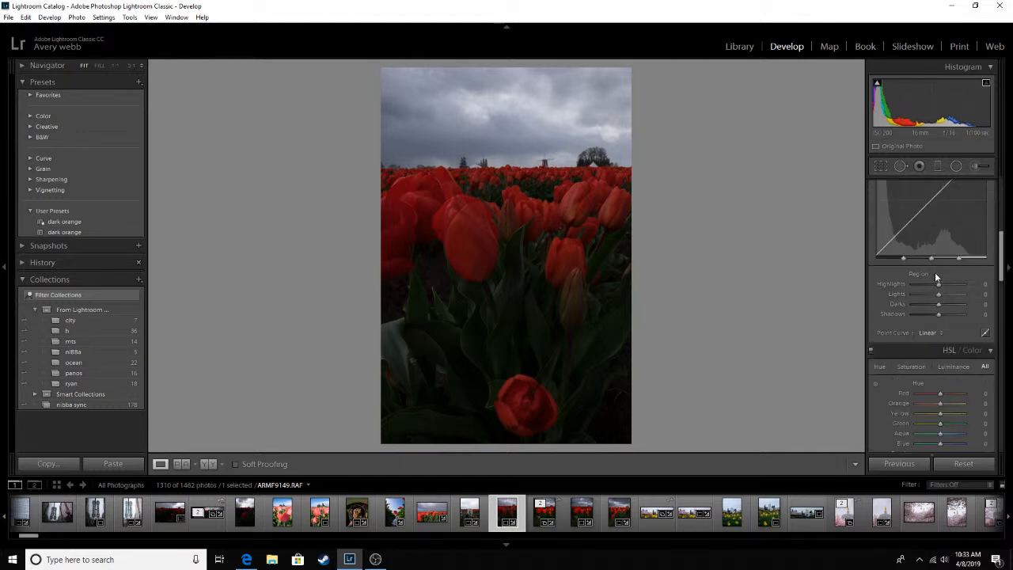
scroll(936, 274, "up", 4)
scroll(935, 275, "down", 2)
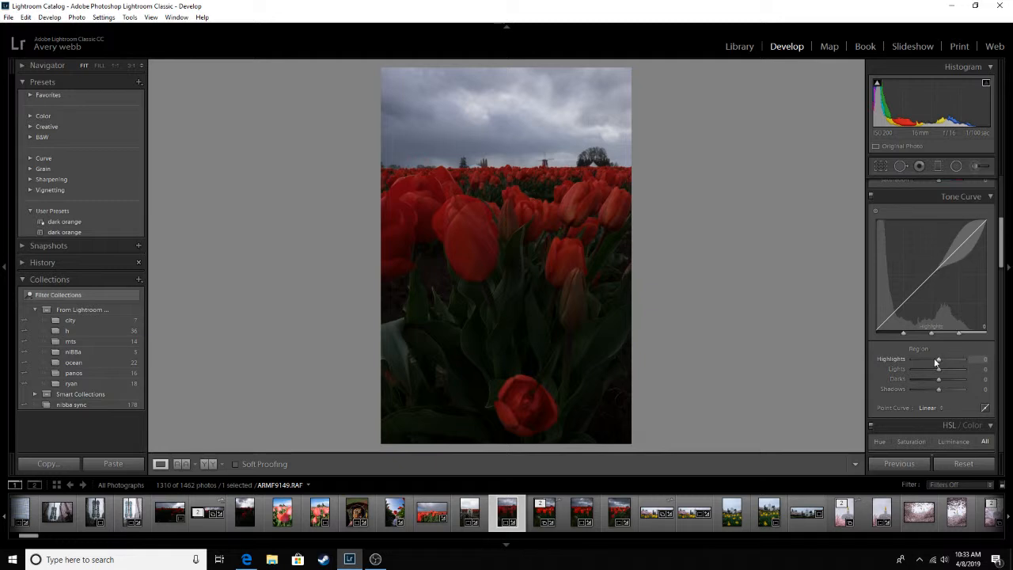
left_click_drag(937, 361, 944, 362)
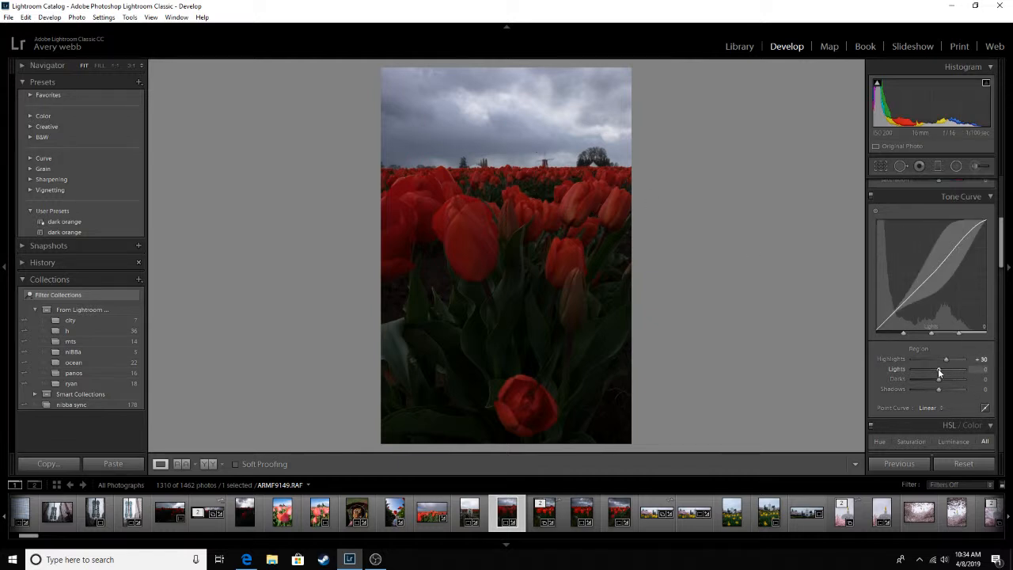
left_click_drag(937, 367, 940, 370)
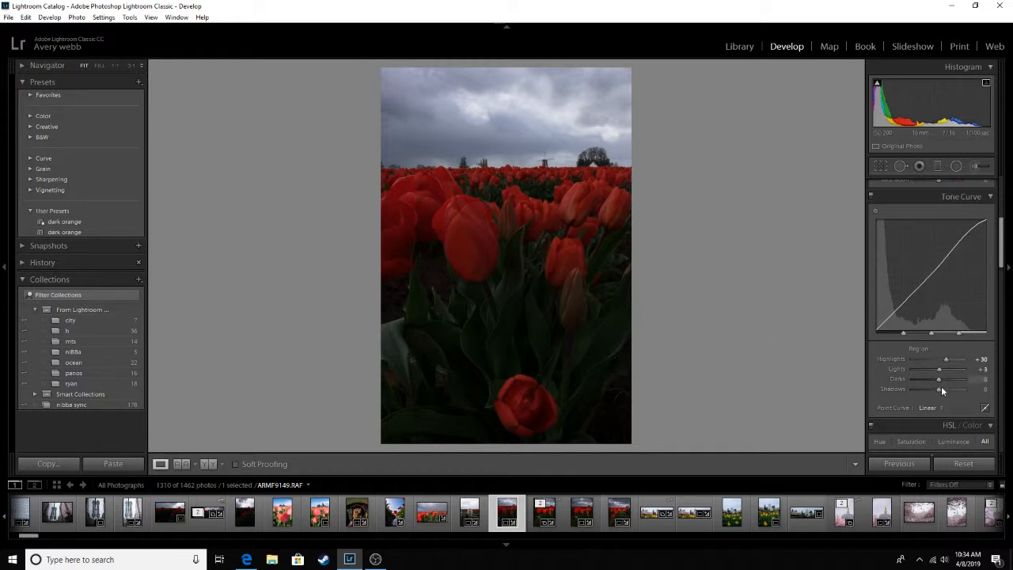
left_click_drag(940, 380, 940, 382)
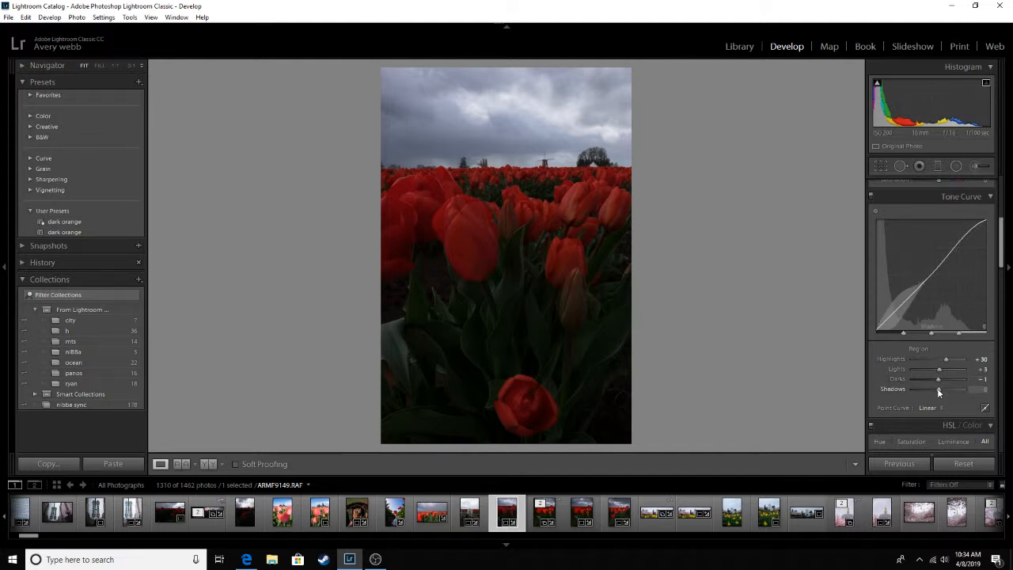
left_click_drag(939, 388, 936, 380)
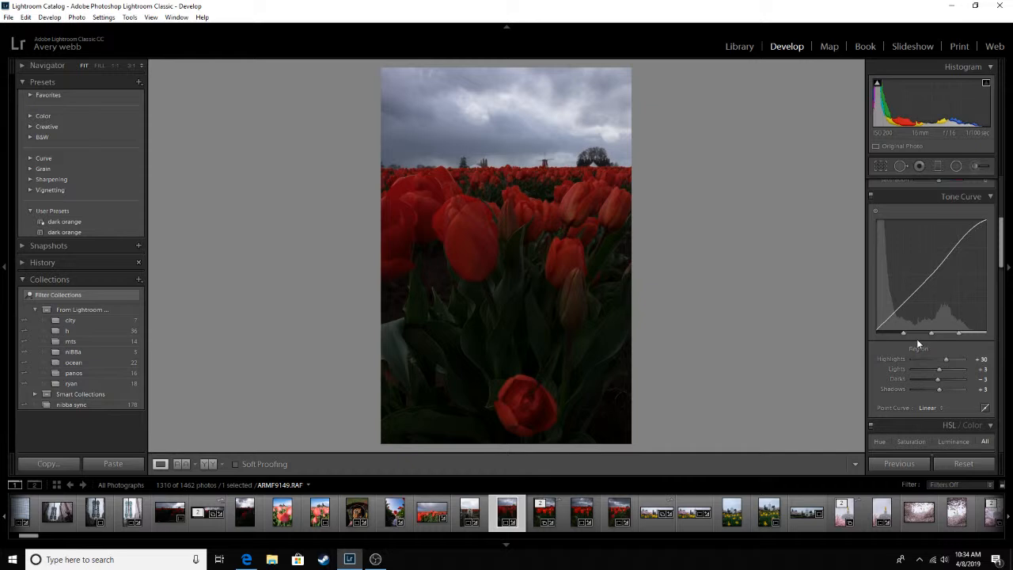
Set the HSL saturation to Red +38, Orange +20, Yellow +7, Green +16, Blue +4, Purple +2 and Magenta +100.
scroll(917, 339, "down", 4)
scroll(951, 268, "down", 1)
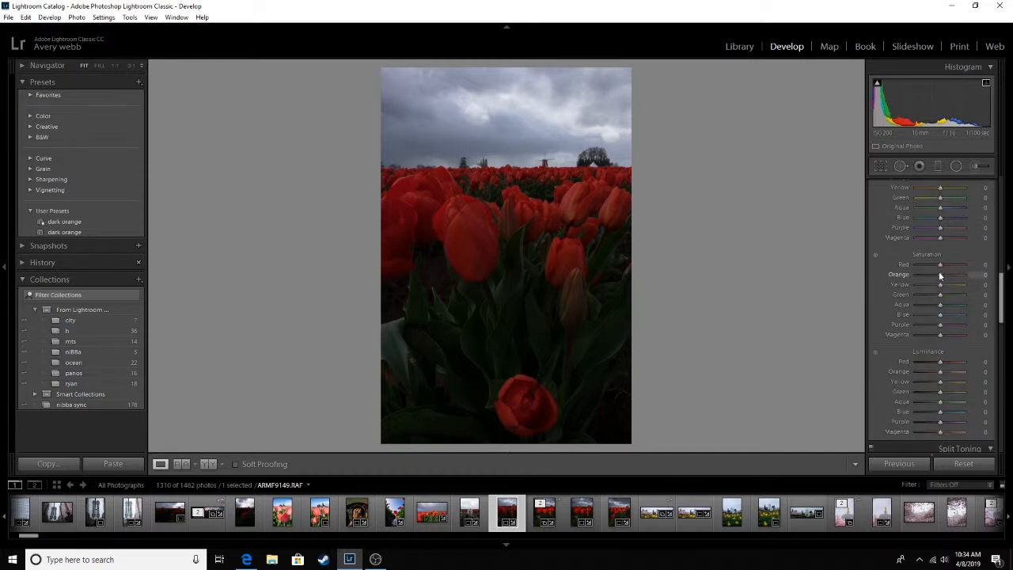
left_click_drag(941, 264, 945, 264)
left_click_drag(953, 270, 944, 274)
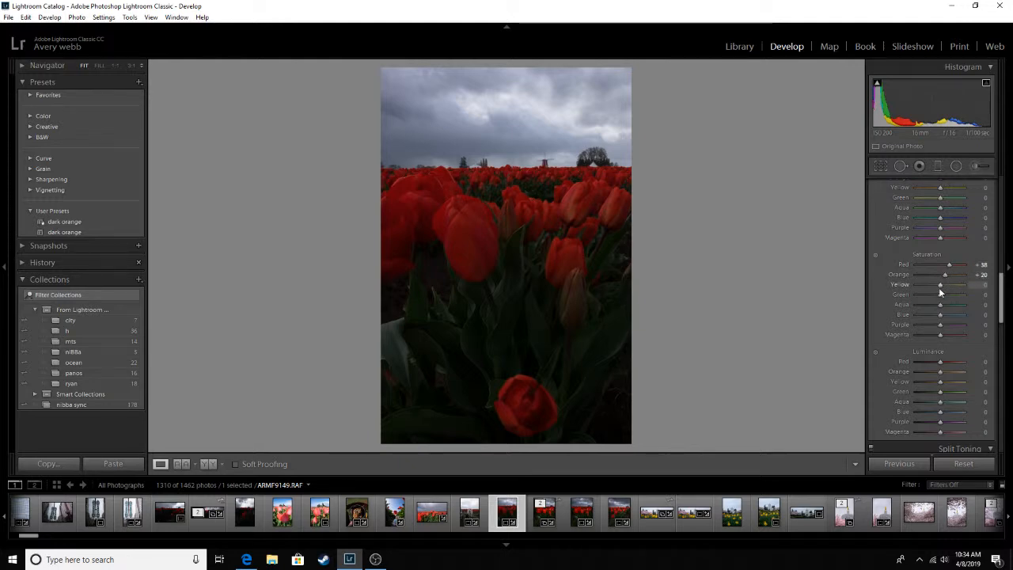
left_click_drag(941, 289, 940, 314)
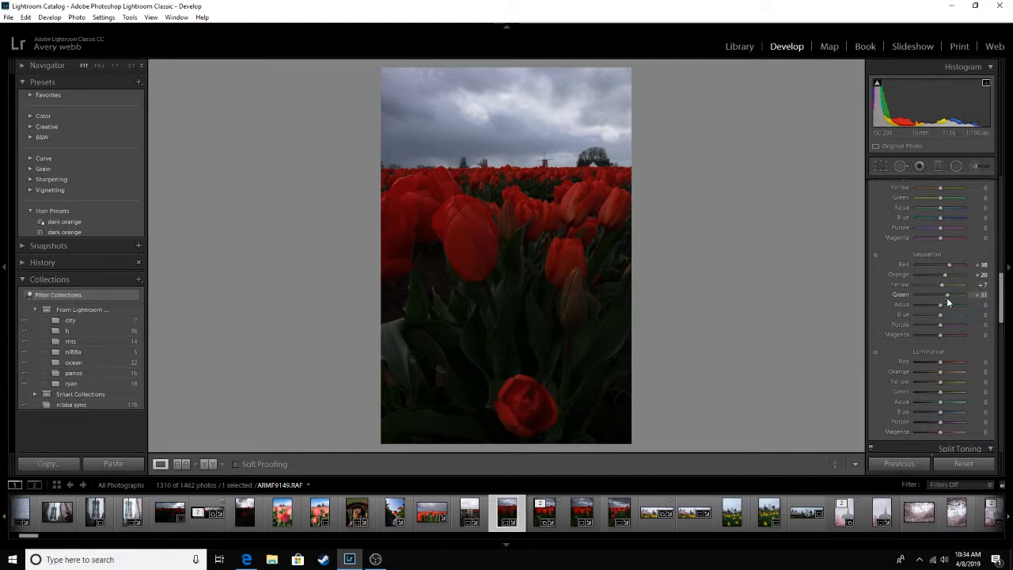
left_click_drag(948, 299, 934, 335)
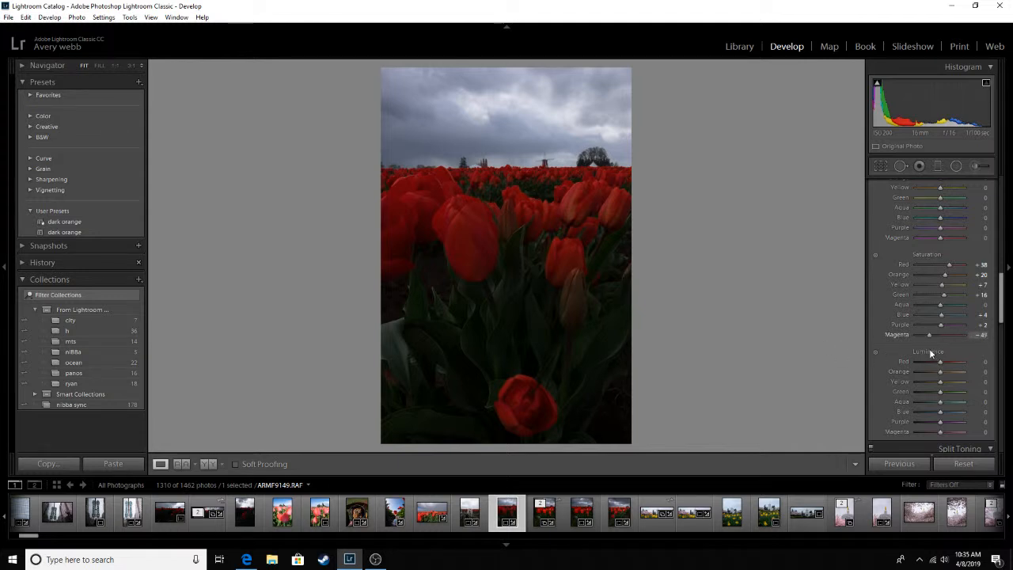
left_click_drag(952, 352, 995, 355)
Set the HSL luminance to Red +24, Orange +7, Yellow +7 and Magenta +7.
scroll(942, 360, "down", 5)
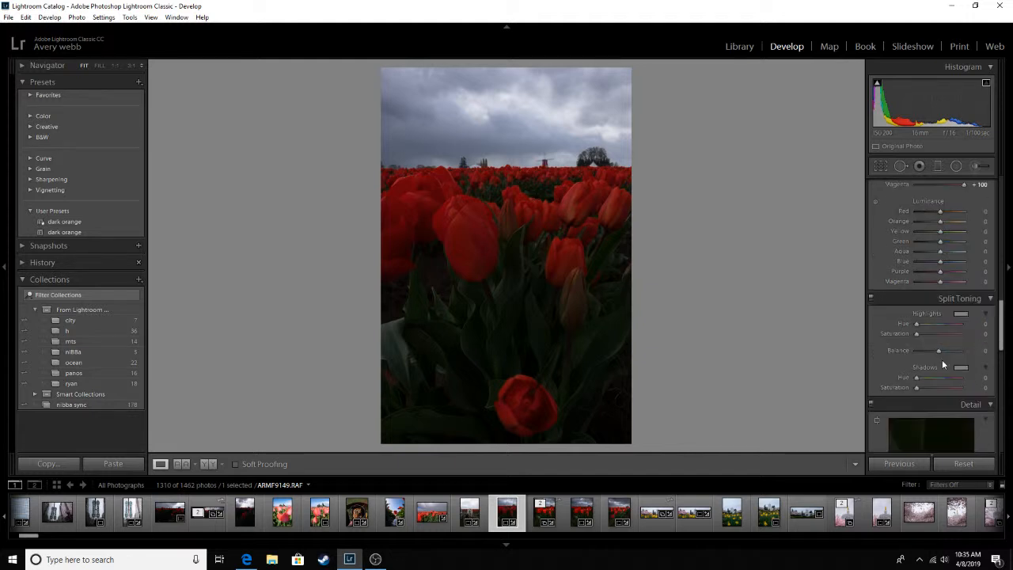
scroll(945, 338, "up", 3)
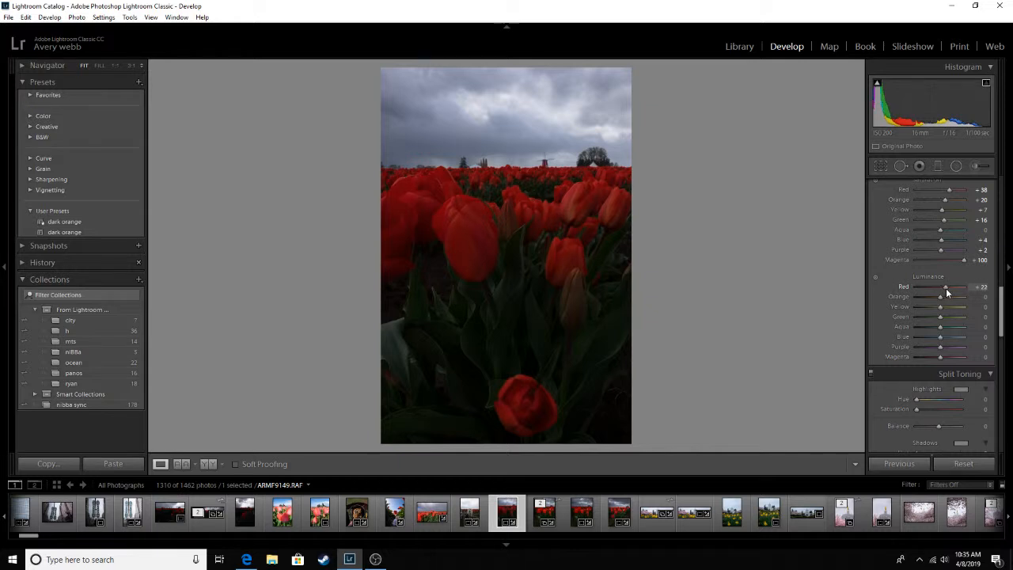
left_click_drag(945, 289, 941, 296)
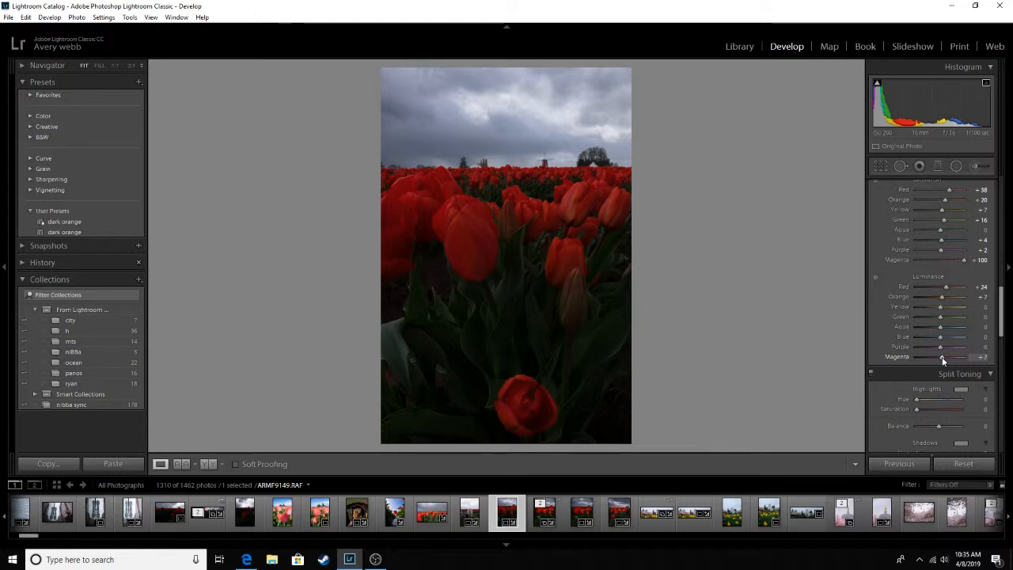
left_click(942, 307)
Set the sharpening Masking to 32 using the mask preview, and inspect the tulips and leaves at 1:1.
scroll(911, 337, "down", 2)
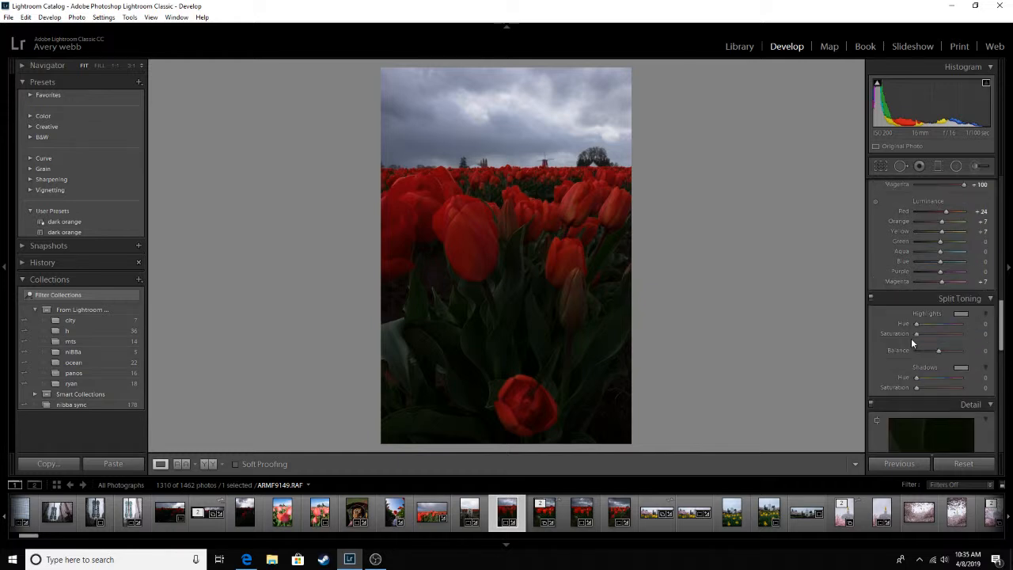
scroll(912, 336, "down", 6)
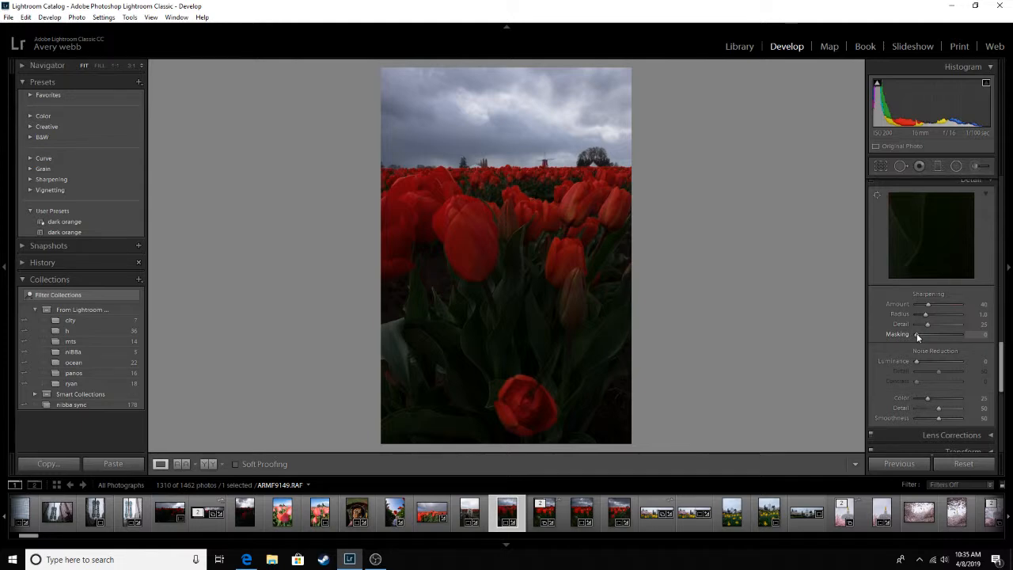
left_click(916, 333, "alt")
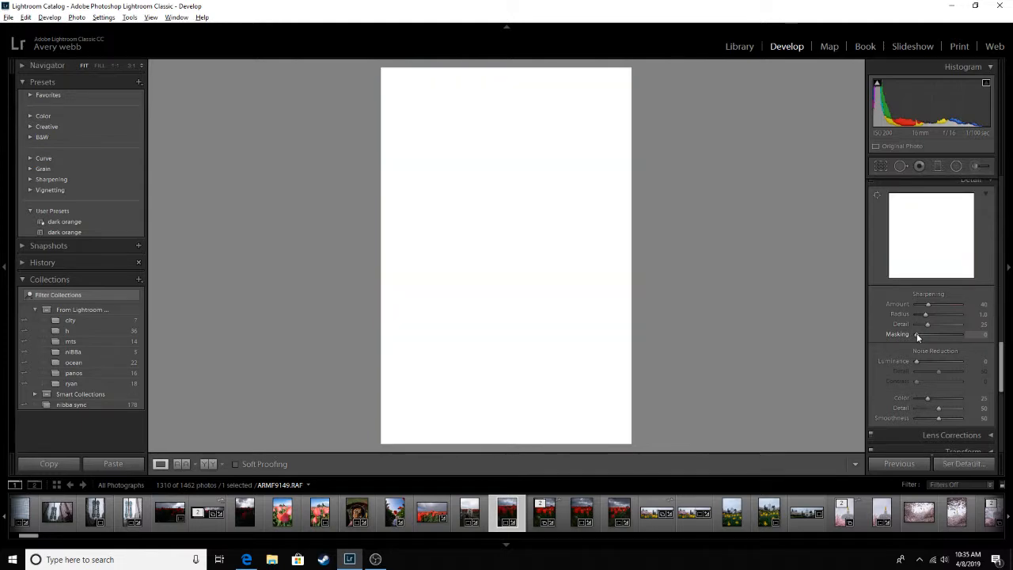
left_click_drag(916, 333, 931, 333)
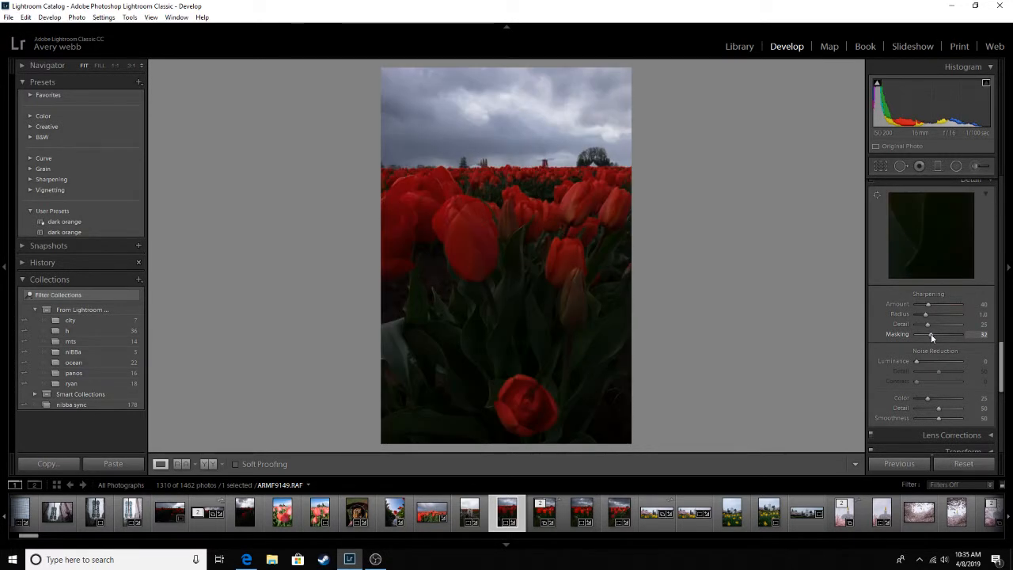
left_click(468, 274)
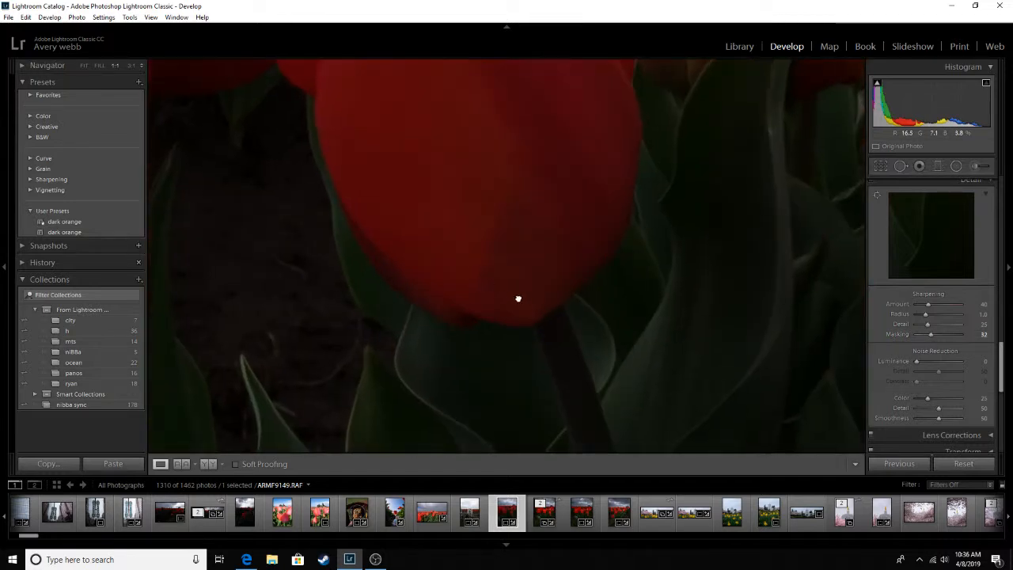
left_click_drag(519, 298, 412, 197)
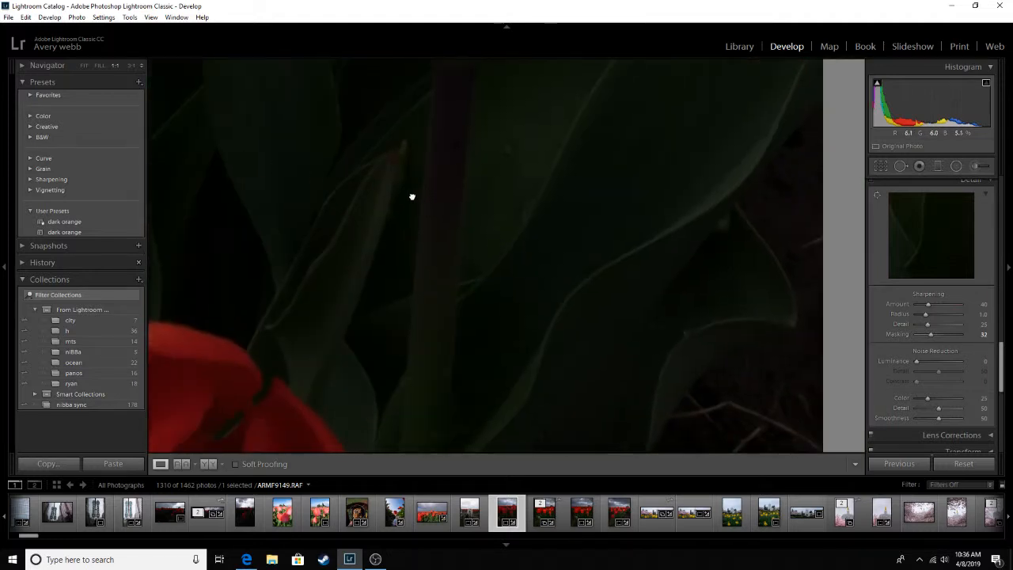
left_click(412, 196)
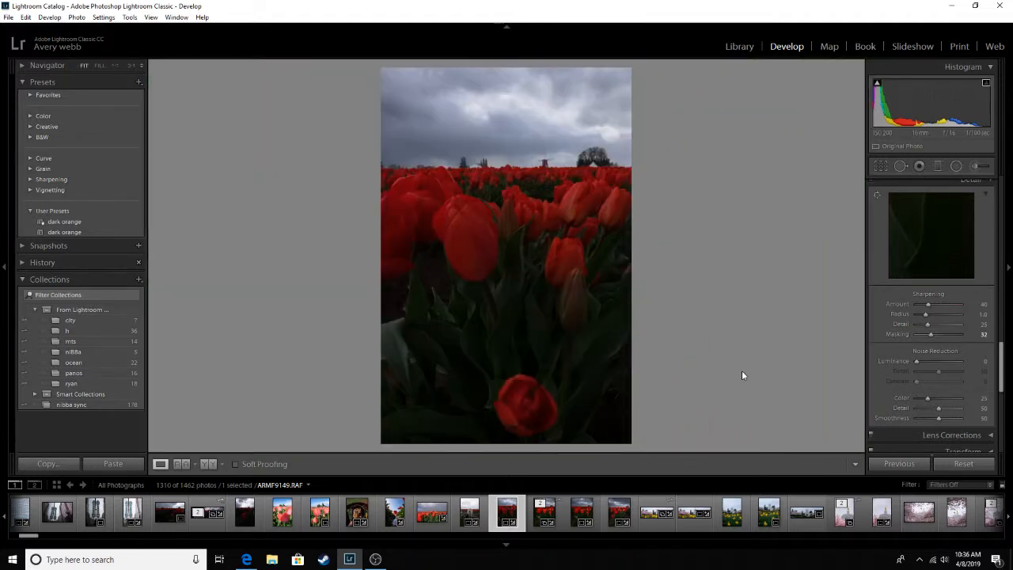
Set the post-crop vignetting Amount to -2.
scroll(939, 340, "down", 5)
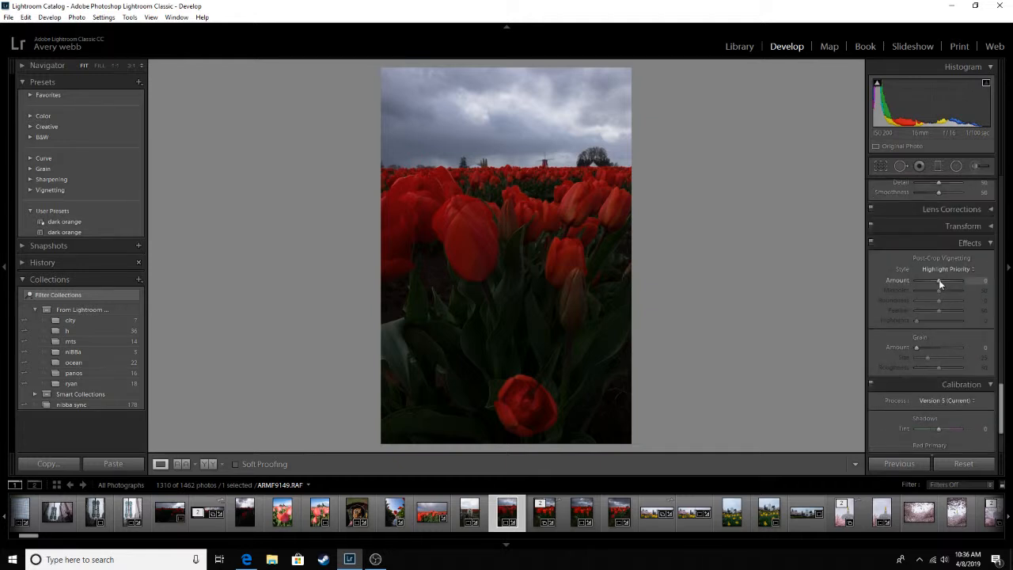
left_click_drag(938, 281, 936, 282)
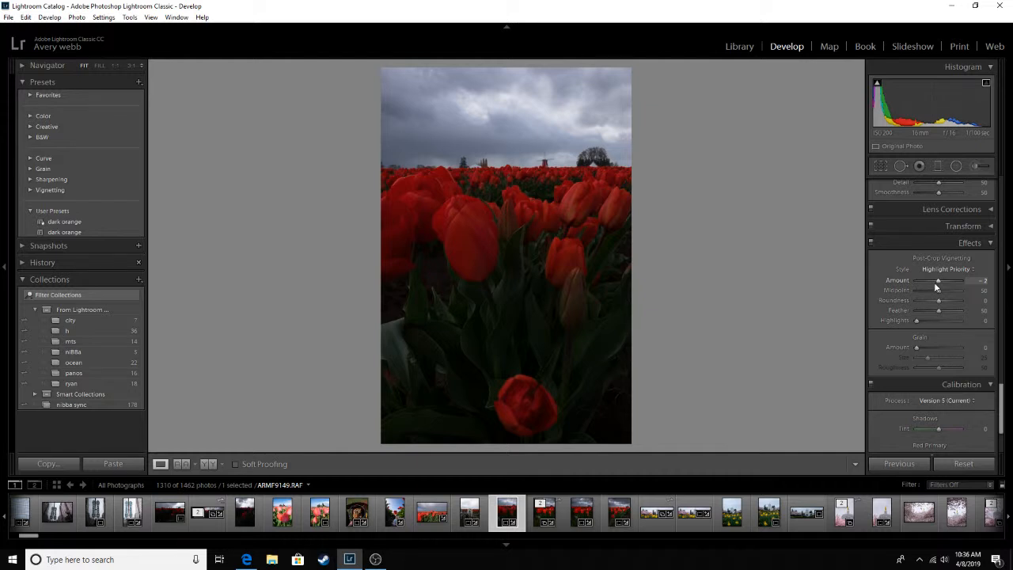
Place a wide elliptical Radial Filter over the band of tulips just below the horizon, extending past both sides of the photo.
left_click(955, 166)
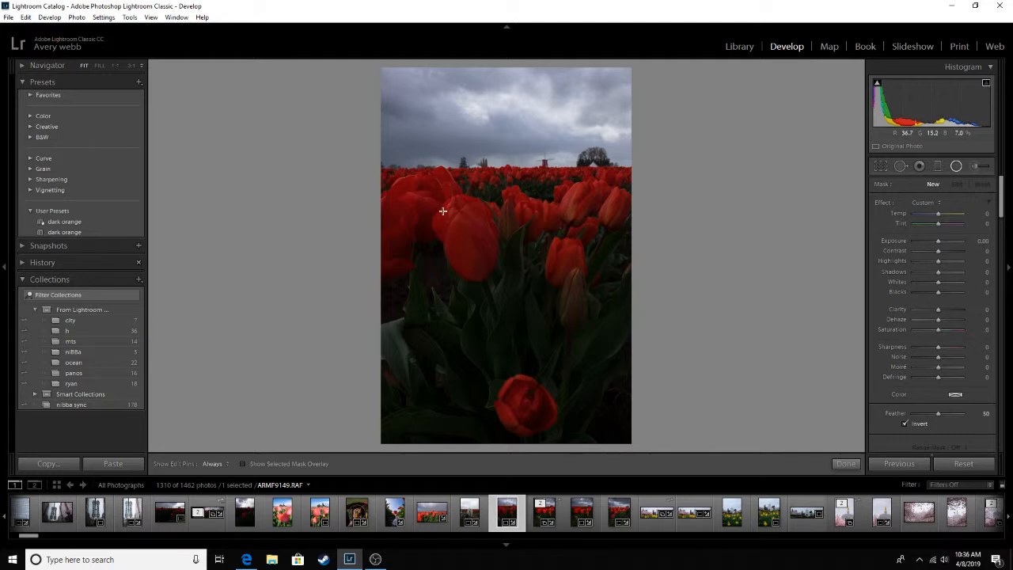
mouse_move(471, 215)
left_mouse_down()
mouse_move(671, 284)
mouse_move(507, 234)
left_mouse_up()
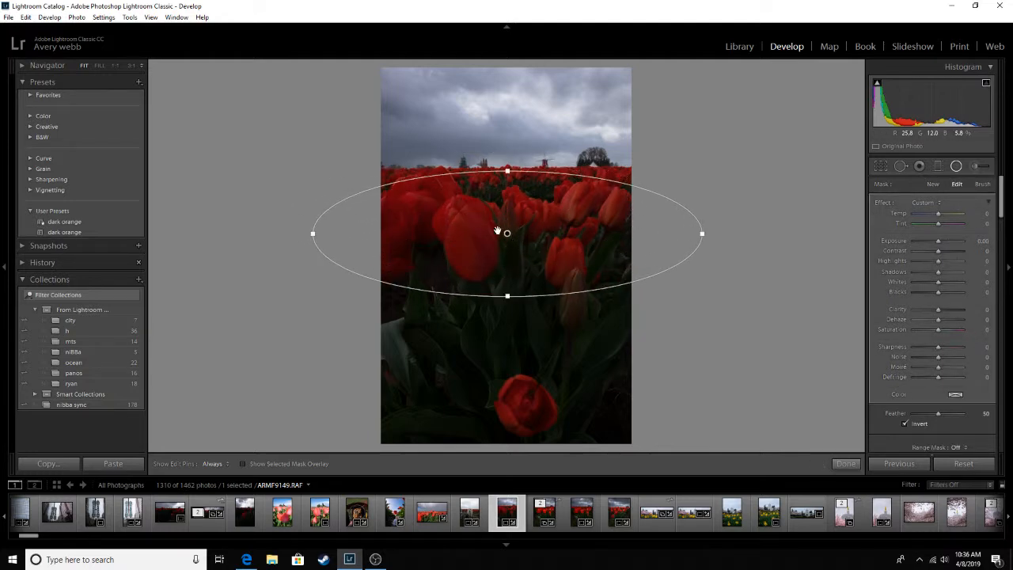
Stretch the tulip-band ellipse up to the horizon, and add a circular Radial Filter around the lone tulip near the photo's bottom edge.
left_click_drag(508, 171, 509, 164)
mouse_move(516, 396)
left_mouse_down()
mouse_move(554, 427)
mouse_move(526, 406)
mouse_move(525, 366)
left_mouse_up()
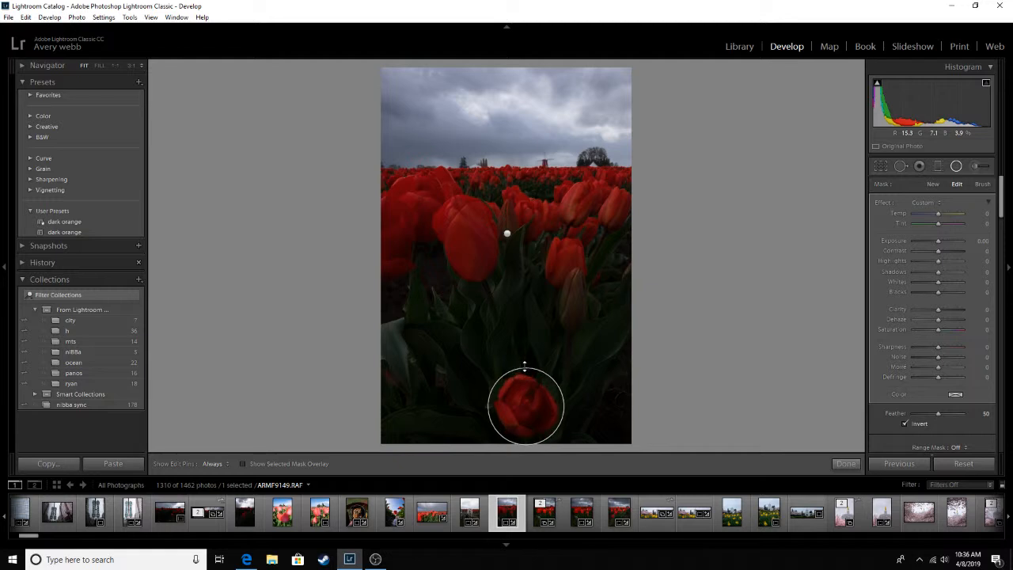
Add a wide elliptical Radial Filter over the dark lower leaves, extending it up to the large tulips and past both sides of the photo.
mouse_move(458, 317)
left_mouse_down()
mouse_move(656, 388)
mouse_move(658, 378)
mouse_move(519, 342)
left_mouse_up()
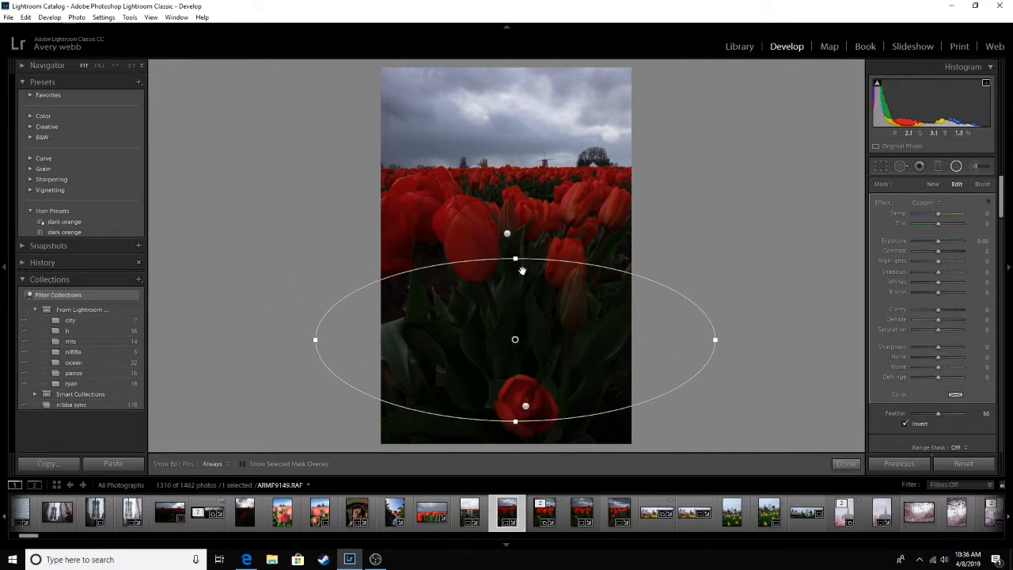
left_click_drag(516, 265, 516, 222)
left_click_drag(521, 335, 522, 333)
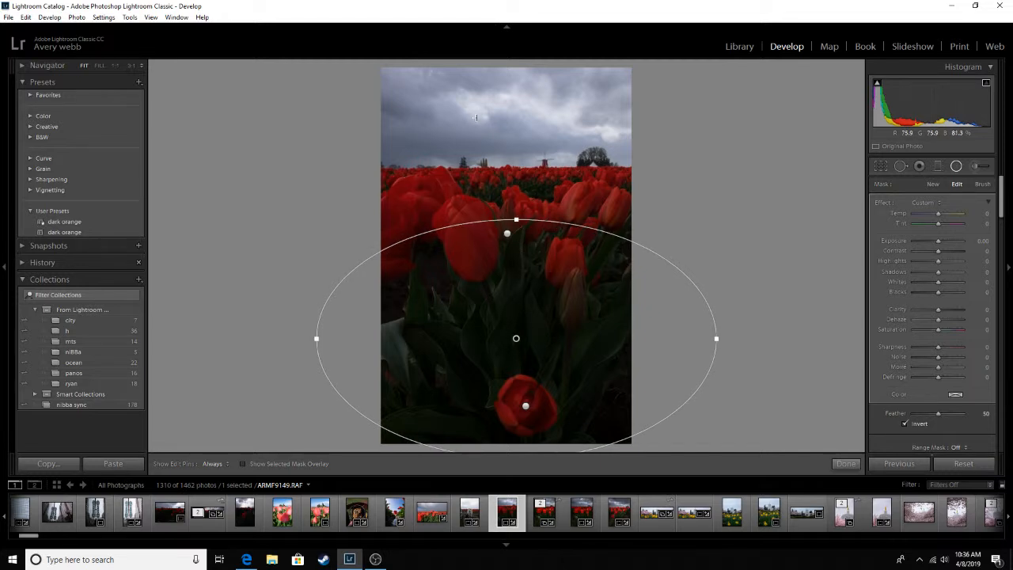
Add a wide, slightly tilted elliptical Radial Filter over the cloudy sky, with its lower edge near the horizon.
left_click_drag(484, 117, 694, 169)
left_click_drag(485, 173, 493, 173)
left_click_drag(484, 118, 499, 107)
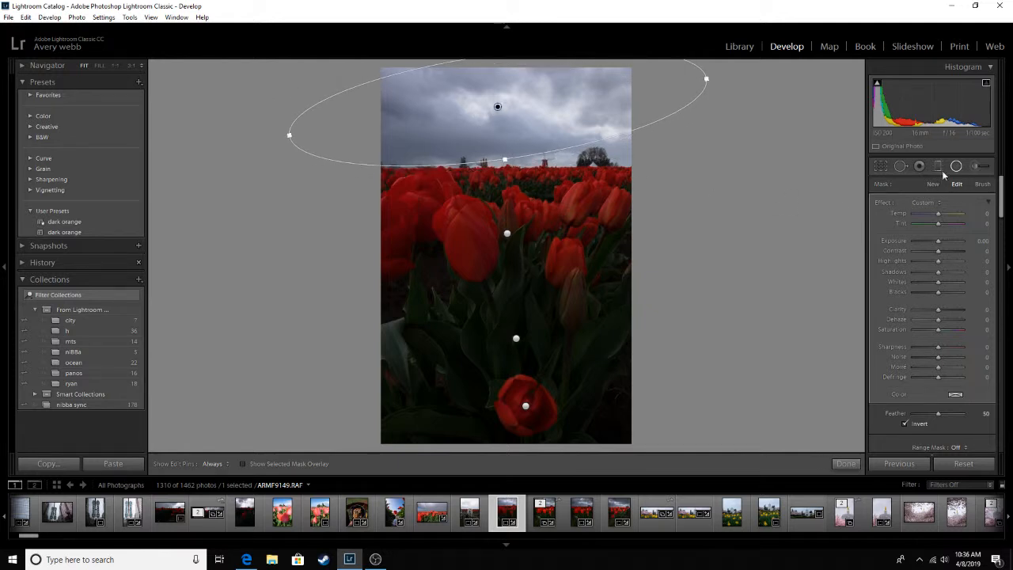
left_click_drag(562, 170, 571, 177)
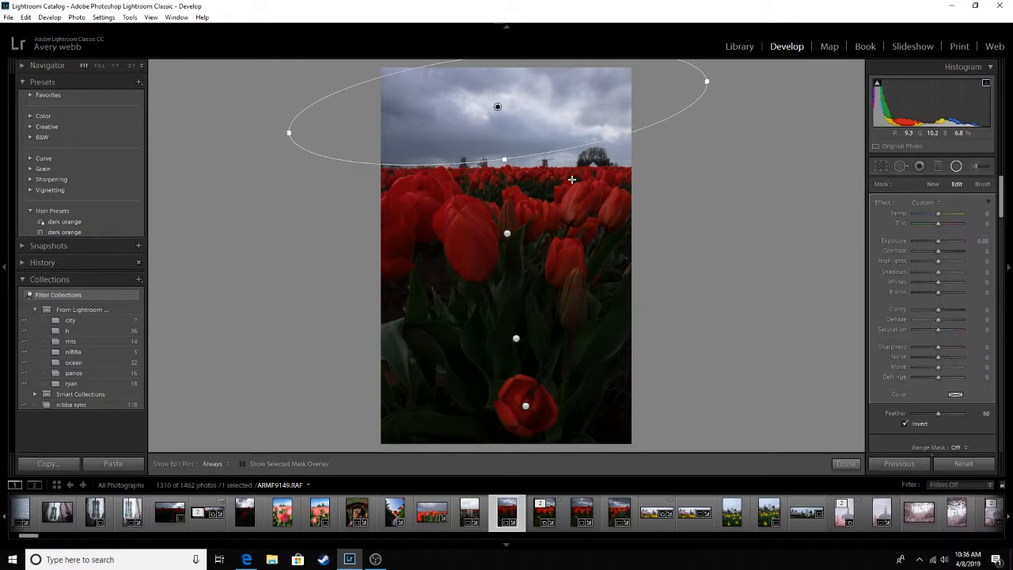
Start a new Radial Filter mask and place a small ellipse around the windmill on the horizon.
left_click(919, 166)
left_click(955, 168)
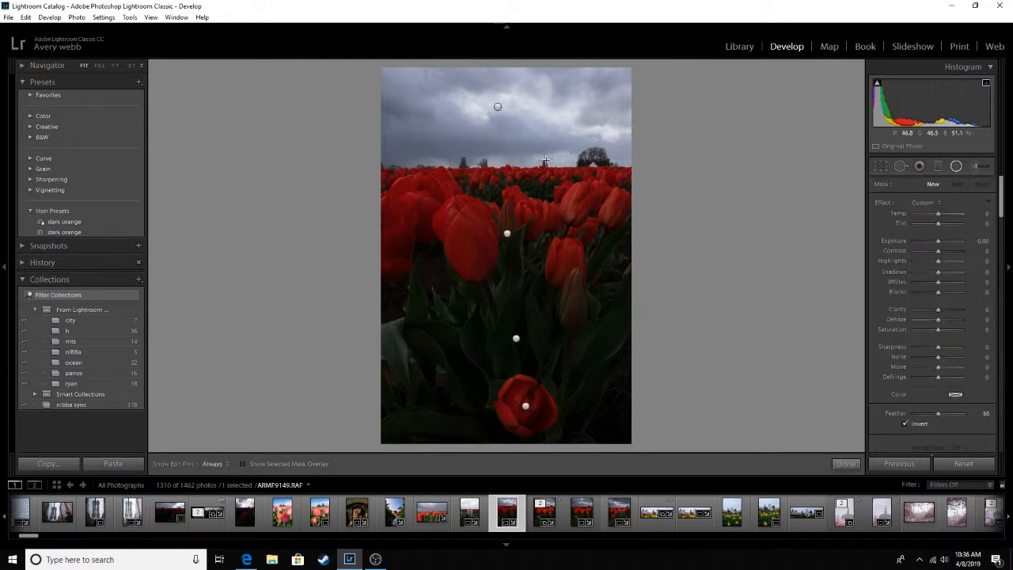
left_click_drag(555, 169, 584, 175)
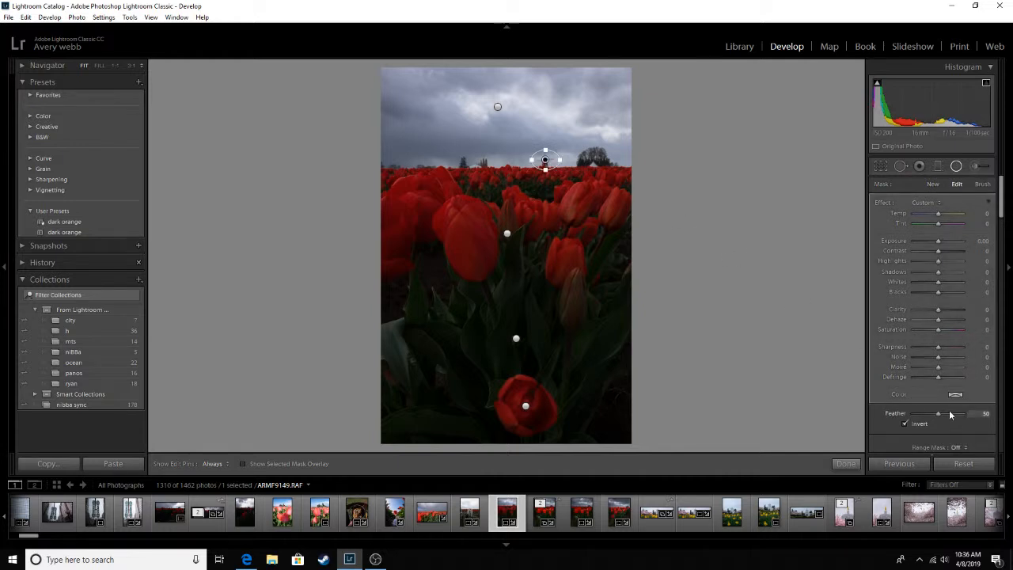
left_click(544, 164)
Add a very large circular Radial Filter around the photo, narrow it slightly and centre it on the leaves just below the main tulips.
left_click_drag(501, 211, 708, 450)
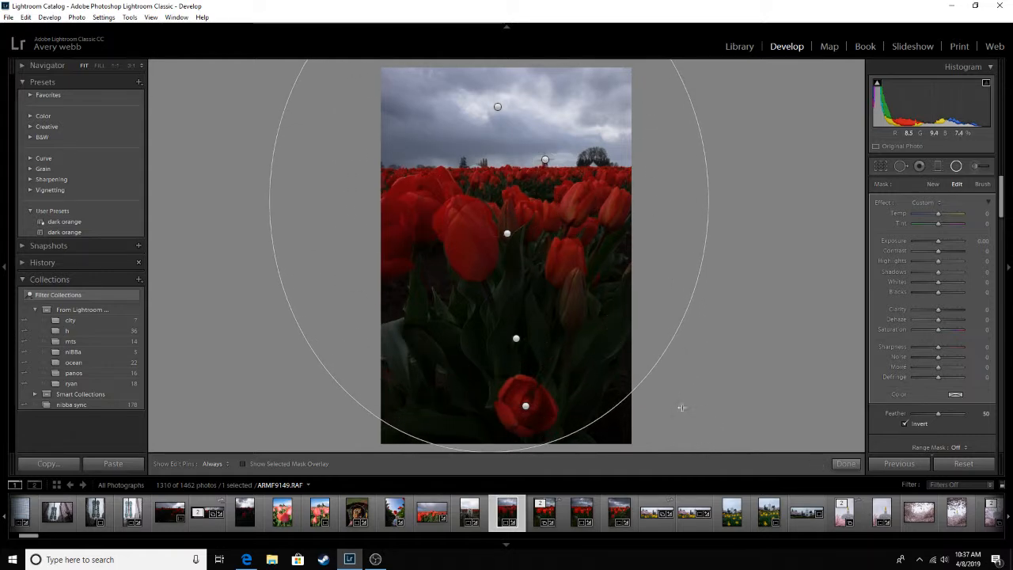
left_click_drag(492, 201, 494, 236)
left_click_drag(275, 235, 289, 235)
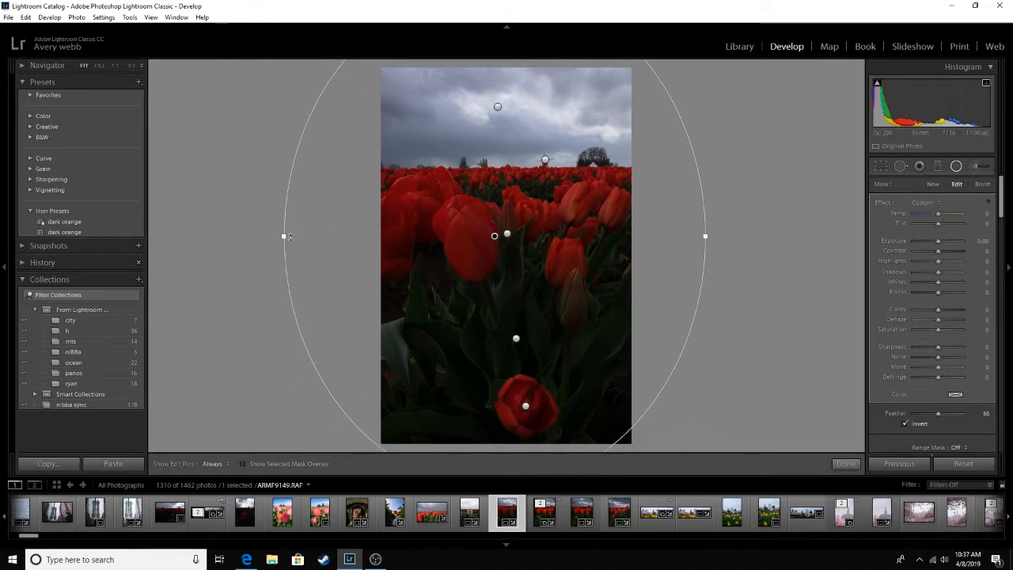
left_click_drag(494, 234, 504, 292)
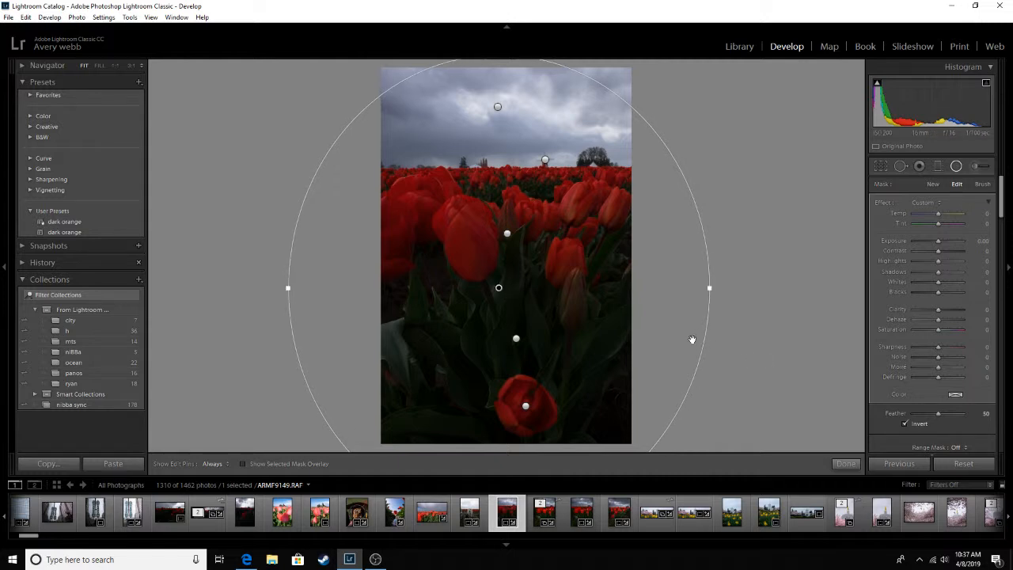
Set Clarity to 26 and Dehaze to 2 on the radial filter over the tulip band.
left_click(507, 233)
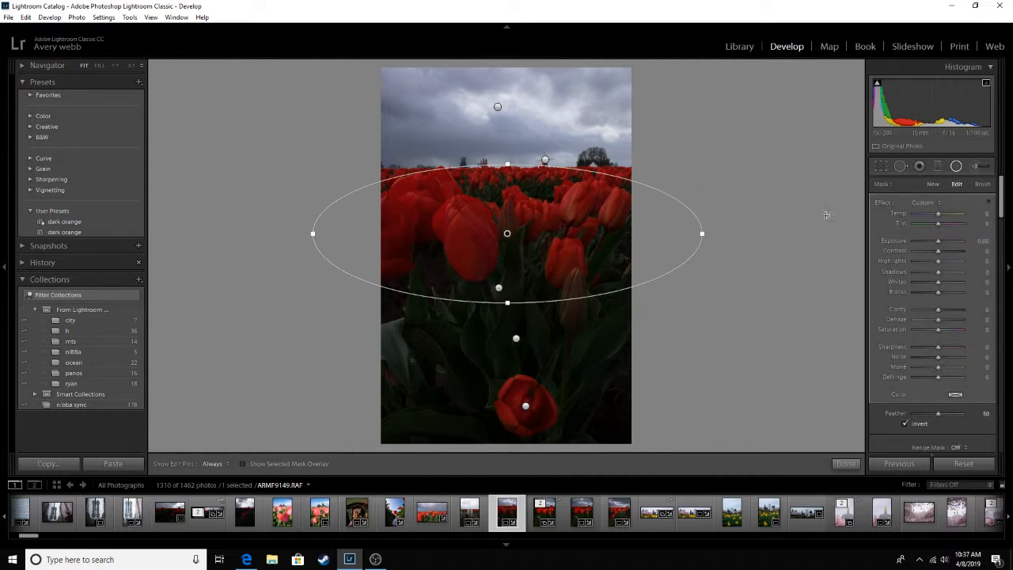
left_click_drag(939, 310, 953, 318)
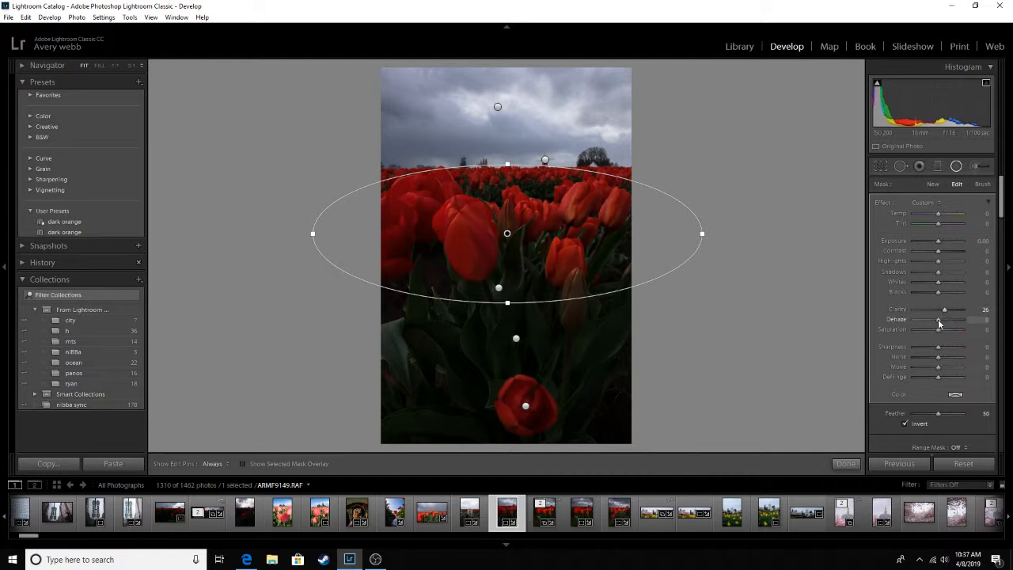
scroll(937, 318, "up", 2)
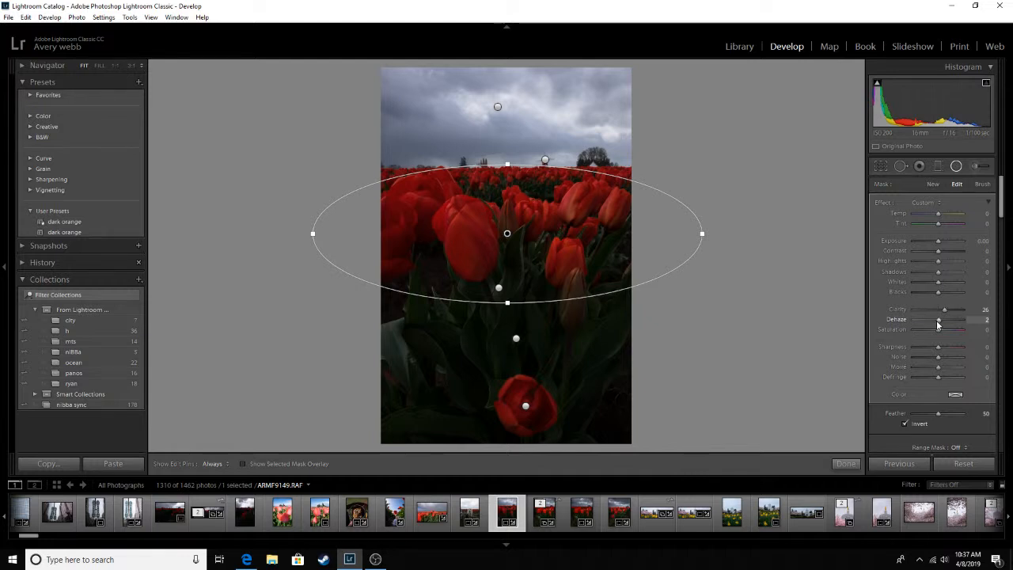
key("Return")
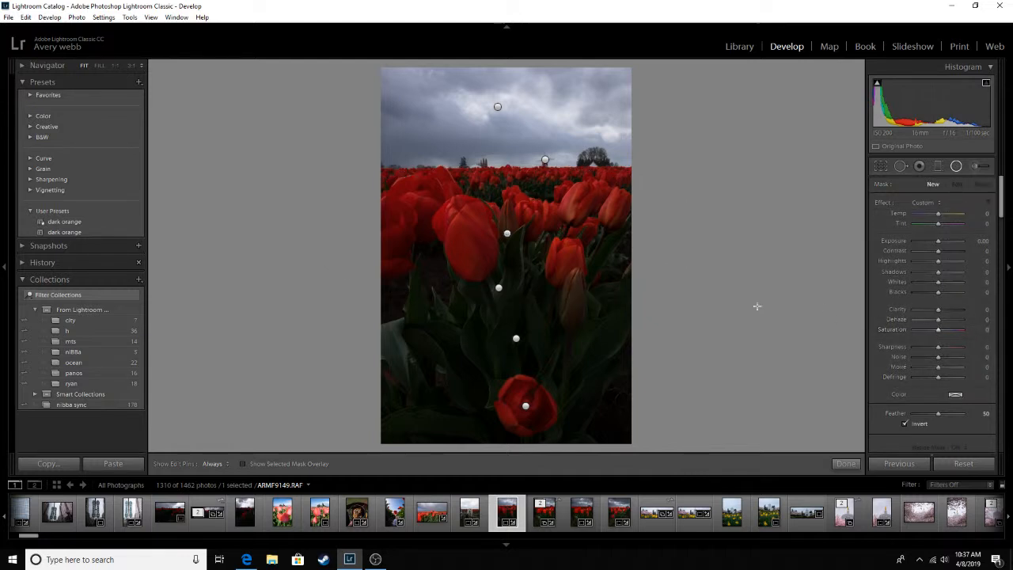
Limit the tulip-band filter with a Color range mask sampled from the large red tulip, and check its coverage with the mask overlay.
left_click(499, 287)
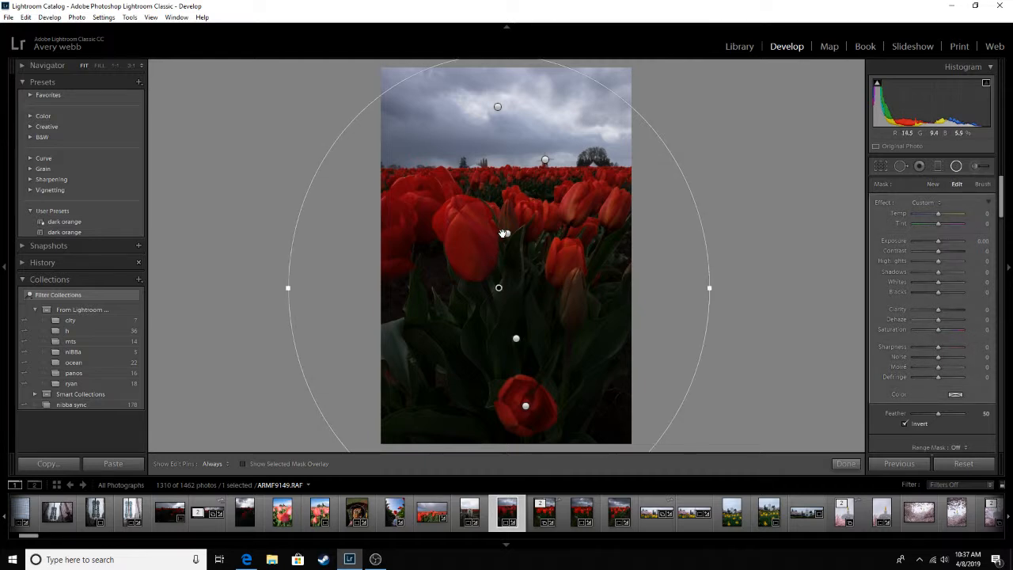
left_click(507, 233)
scroll(961, 424, "down", 2)
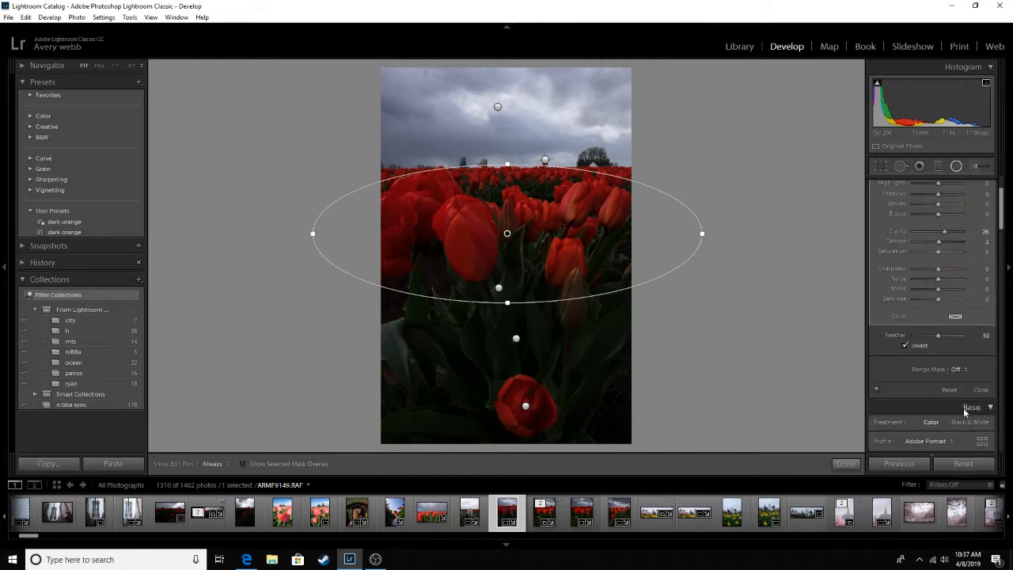
left_click(959, 368)
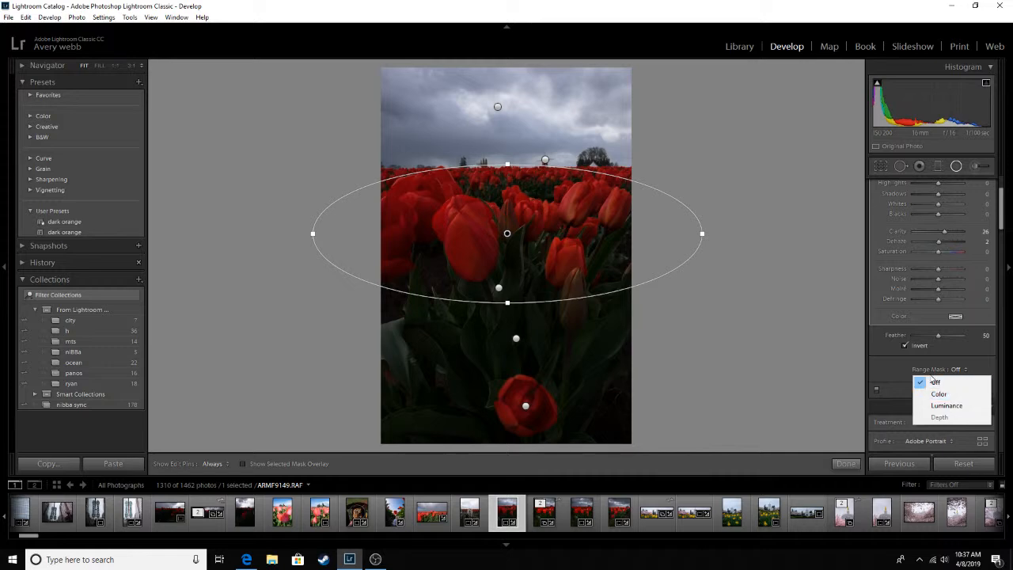
left_click(942, 395)
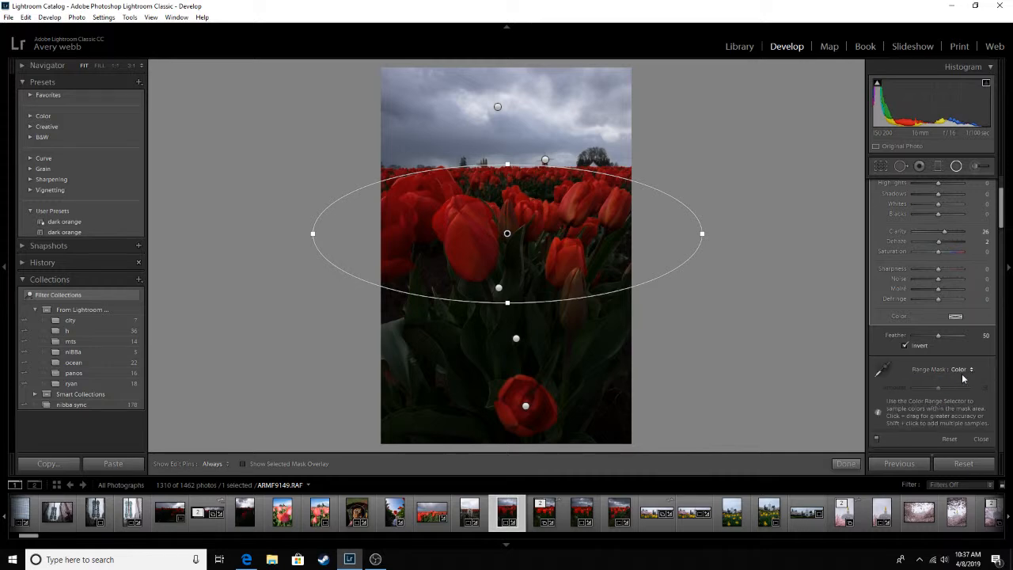
left_click(878, 369)
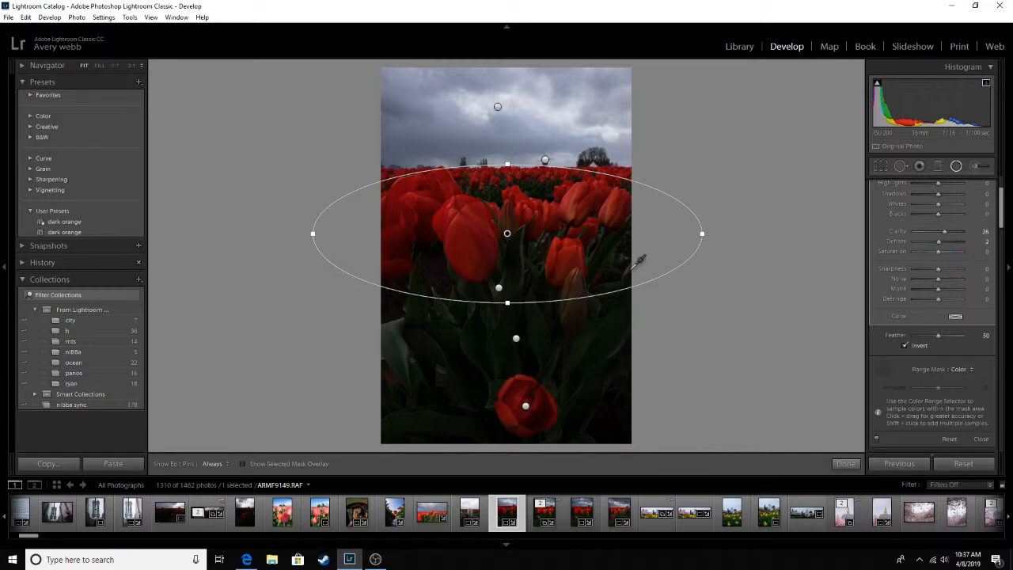
left_click(476, 235)
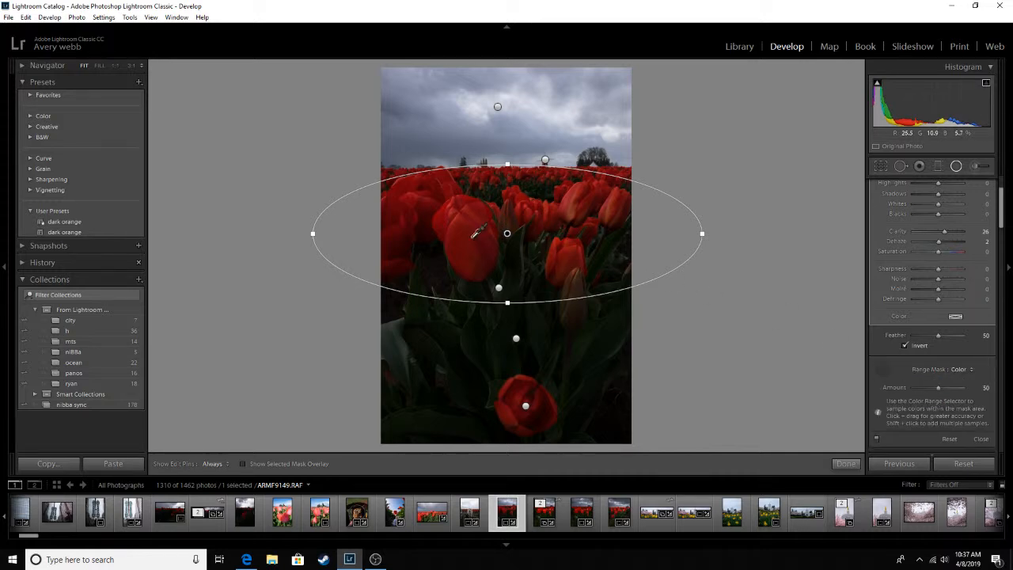
left_click(243, 464)
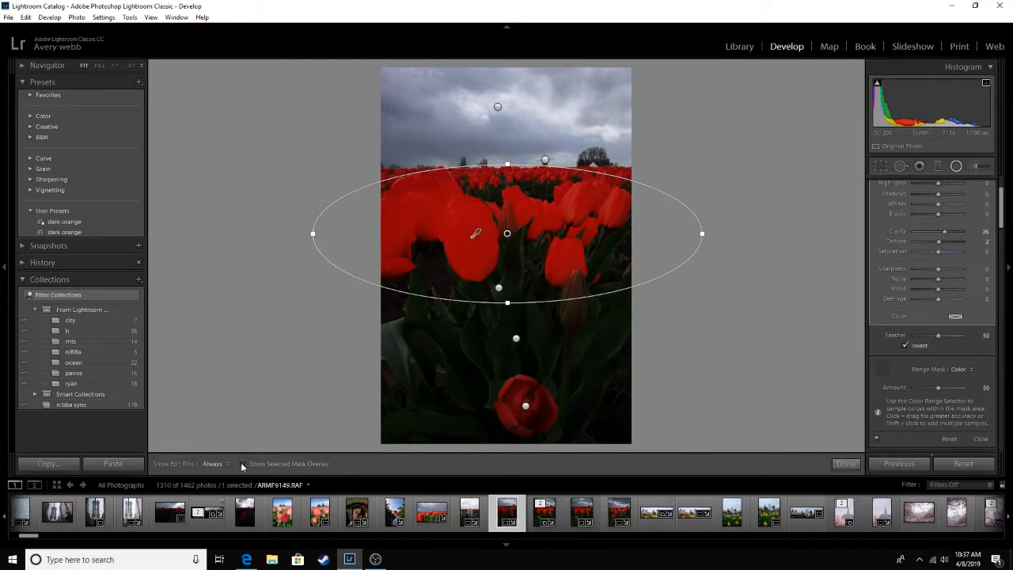
left_click(243, 464)
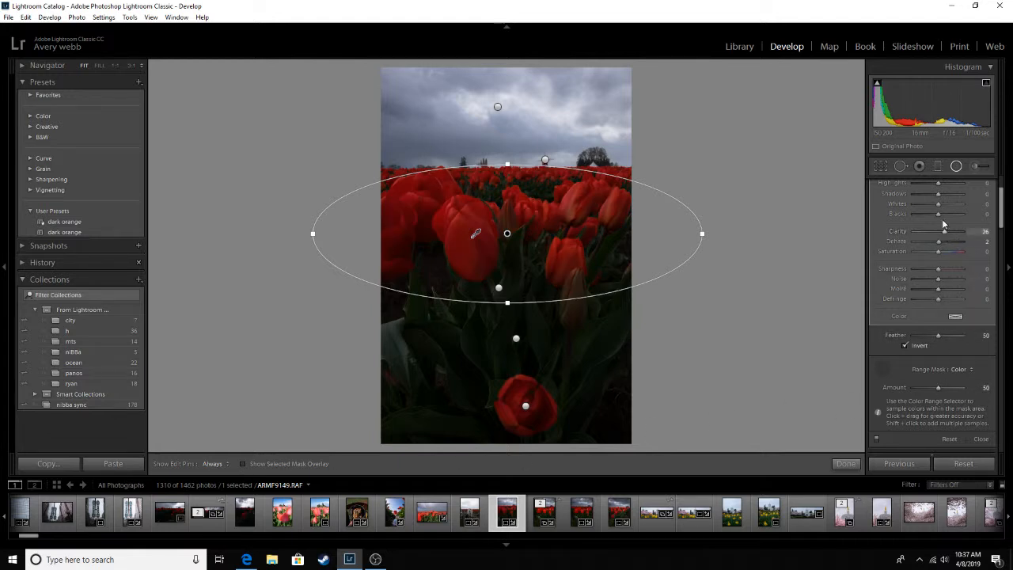
Set the tulip-band filter's Exposure to 0.09, Highlights to 4, Shadows to 13 and Clarity to 30, and finish editing it.
scroll(945, 235, "up", 3)
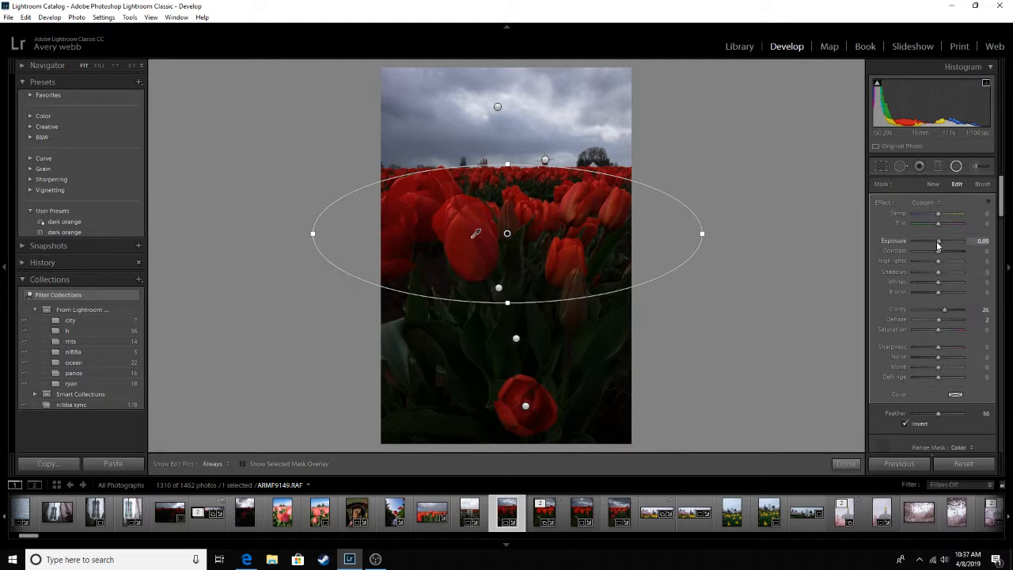
left_click_drag(938, 240, 940, 241)
left_click_drag(937, 276, 940, 281)
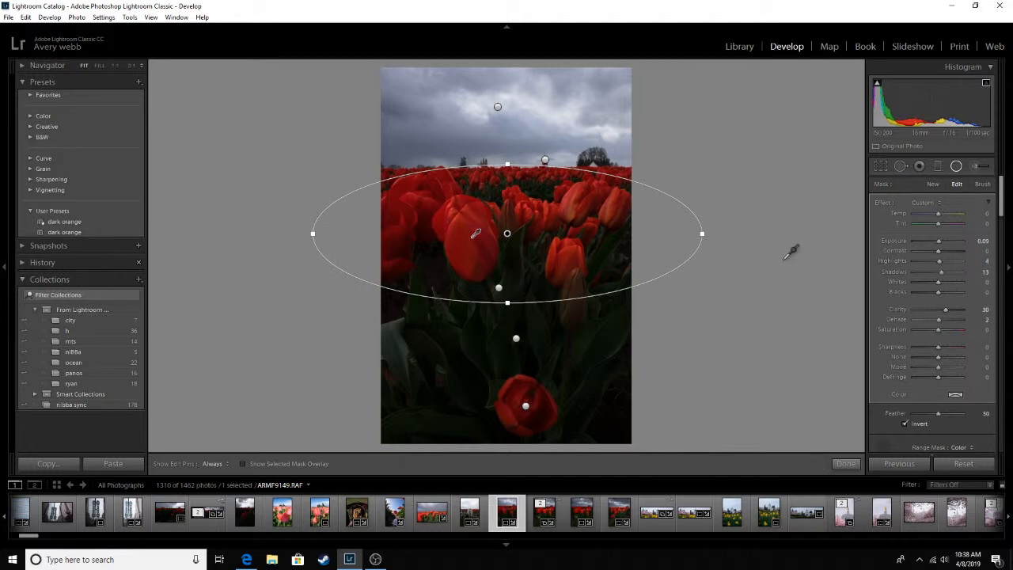
key("Escape")
key("Return")
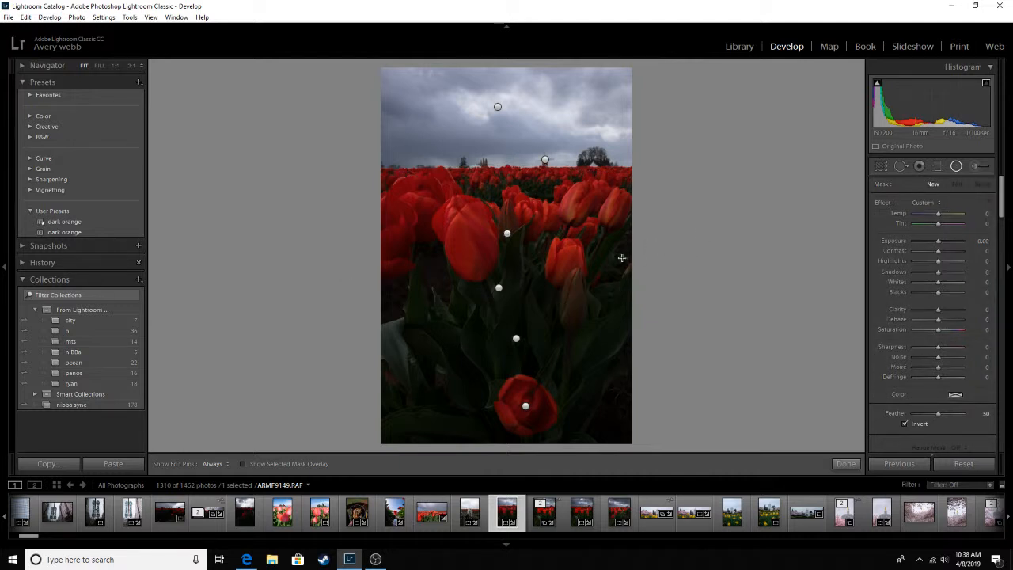
Set Clarity to 11, Contrast to 9 and Shadows to 7 on the elliptical filter over the lower leaves.
left_click(499, 287)
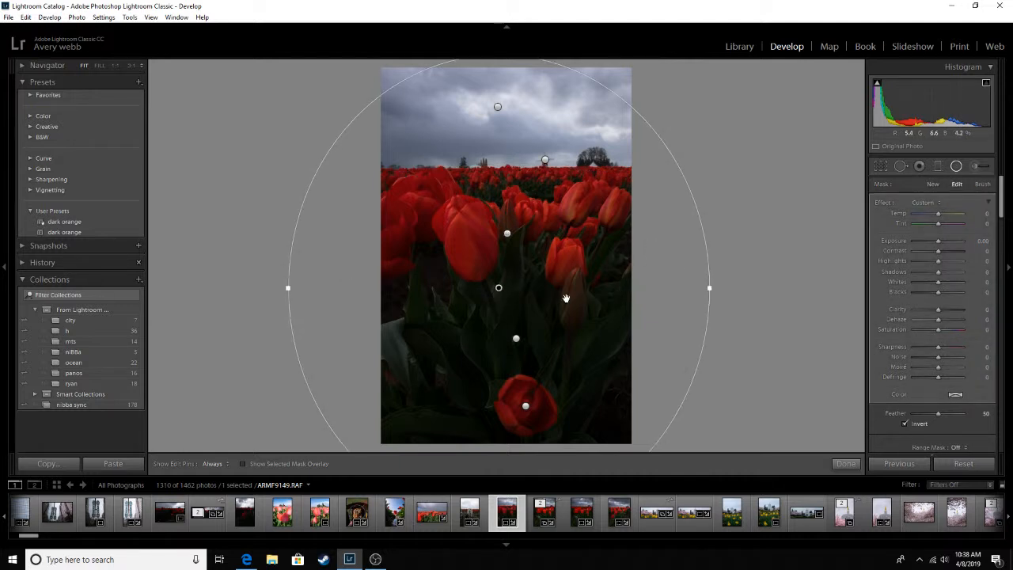
left_click(516, 338)
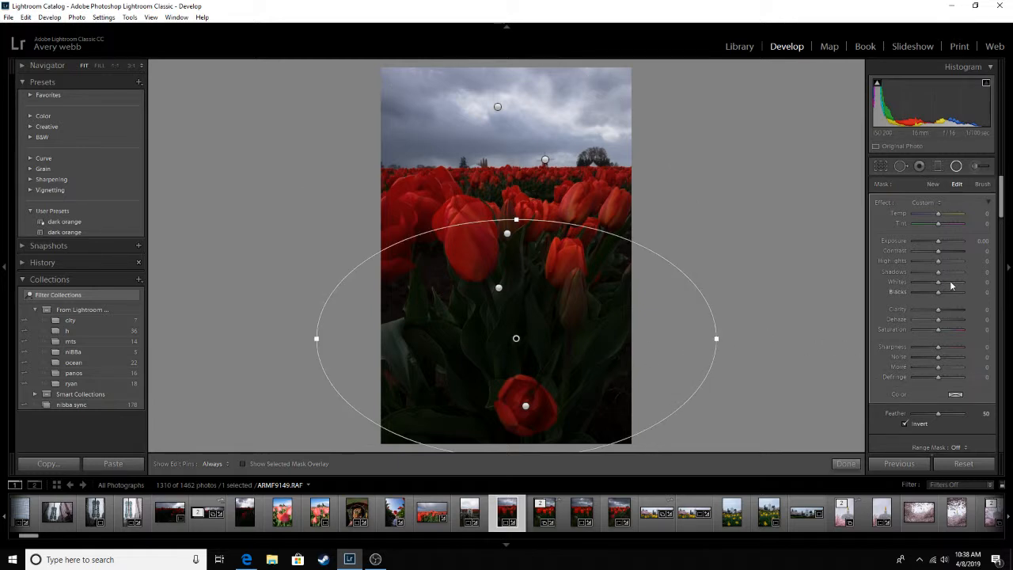
left_click_drag(939, 309, 941, 312)
left_click_drag(938, 273, 940, 274)
Apply a Color range mask to the lower-leaves filter, sampling the dark green leaves near its centre.
left_click(964, 449)
left_click(927, 470)
left_click(536, 317)
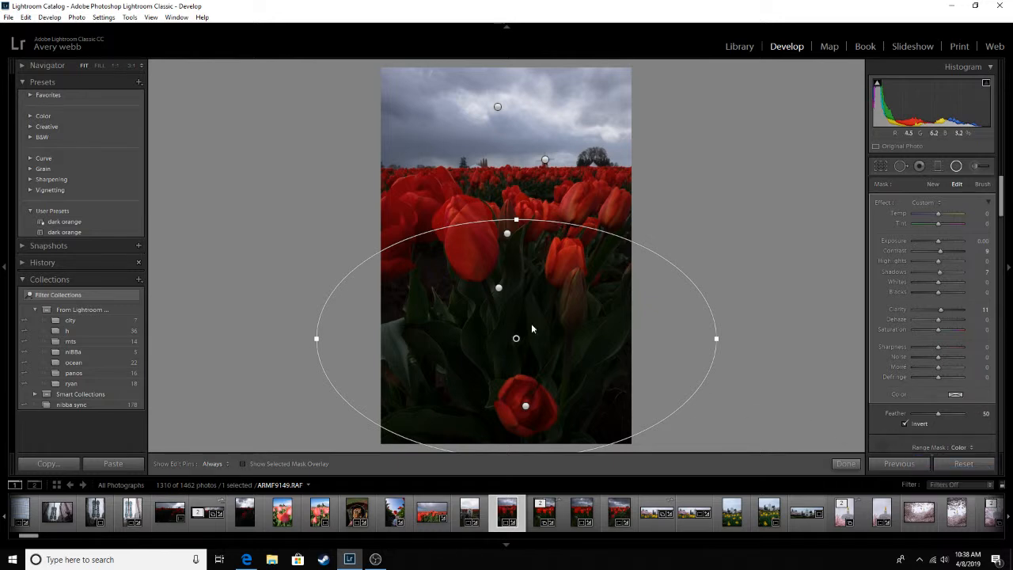
Reduce the lower-leaves filter's color range Amount to 21 while checking its coverage with the mask overlay, keeping Feather at 50.
left_click(242, 464)
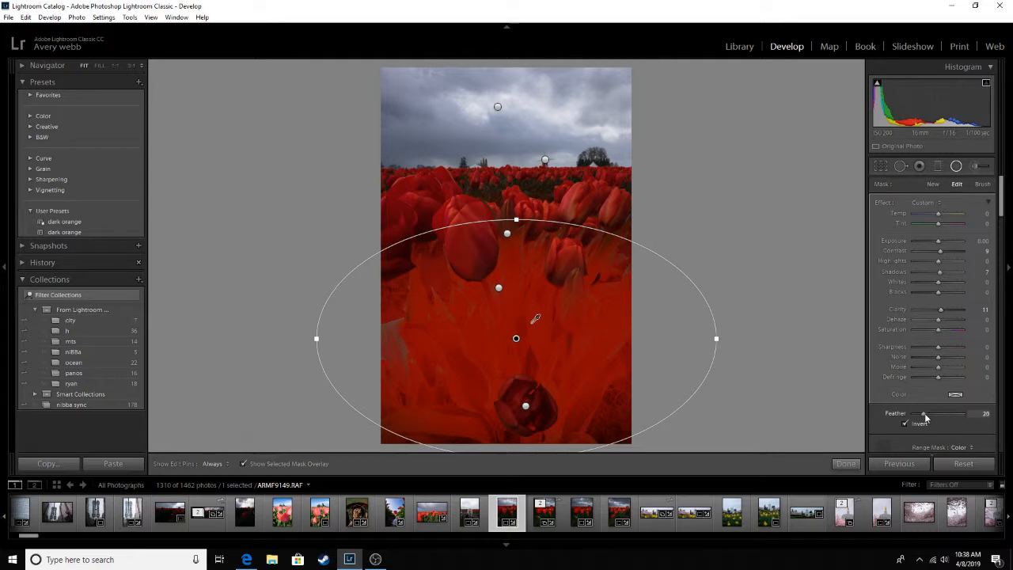
mouse_move(926, 419)
left_mouse_down()
mouse_move(916, 416)
mouse_move(976, 425)
mouse_move(946, 418)
left_mouse_up()
scroll(940, 415, "down", 4)
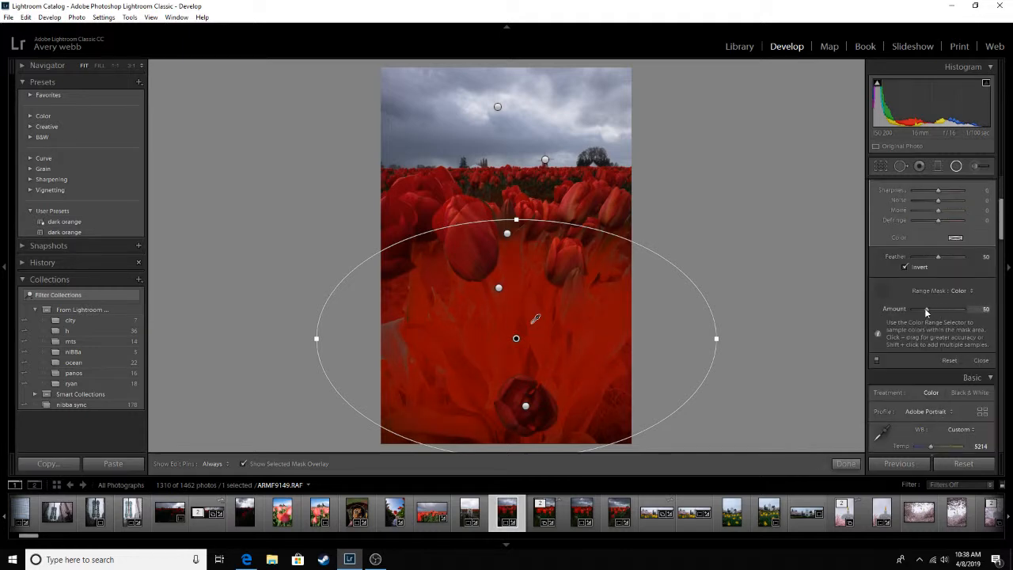
left_click_drag(924, 308, 919, 308)
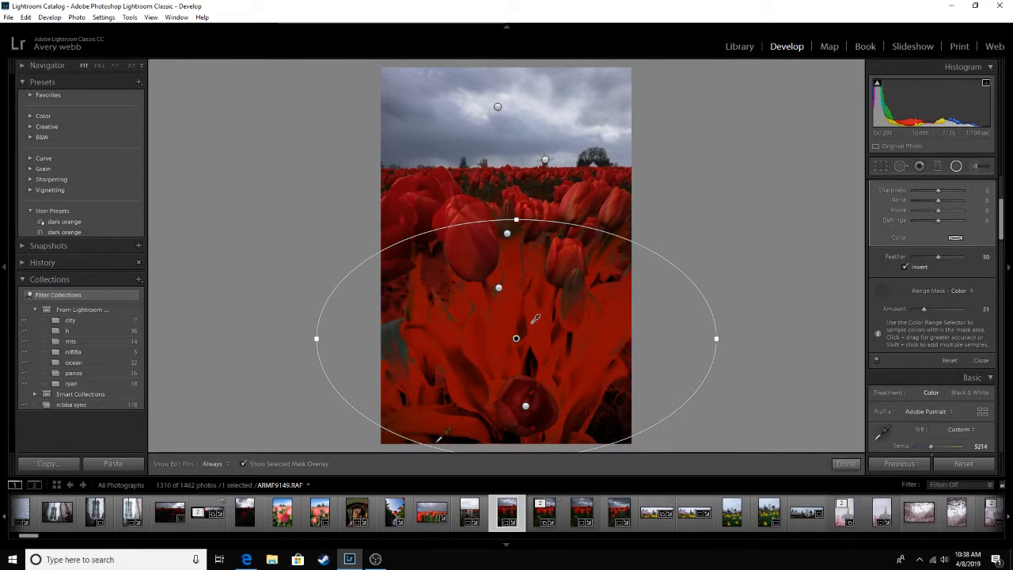
left_click(243, 464)
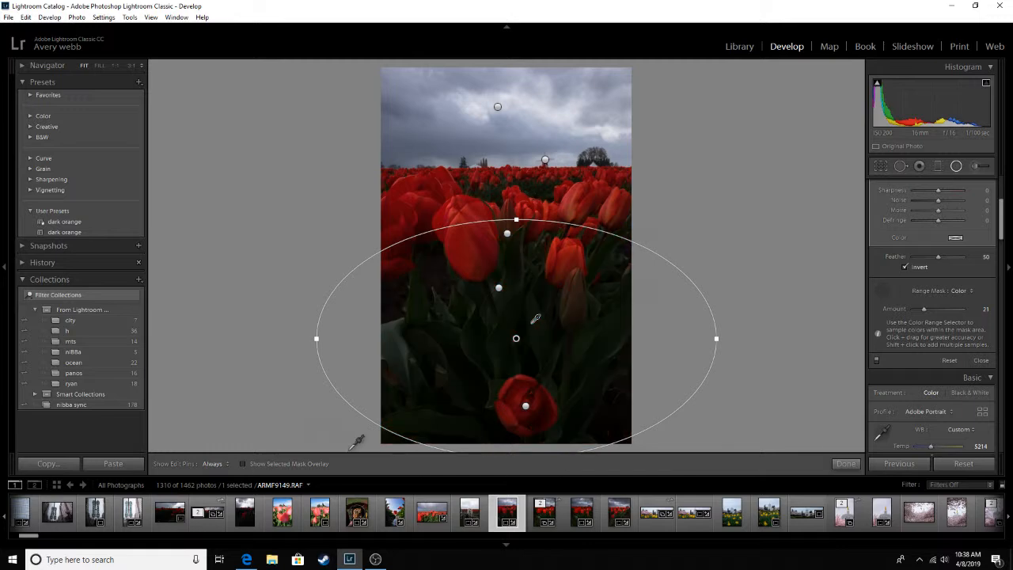
Set the lower-leaves filter's Dehaze to 2, raise its Highlights, fine-tune its Blacks, and finish editing it.
scroll(929, 301, "up", 2)
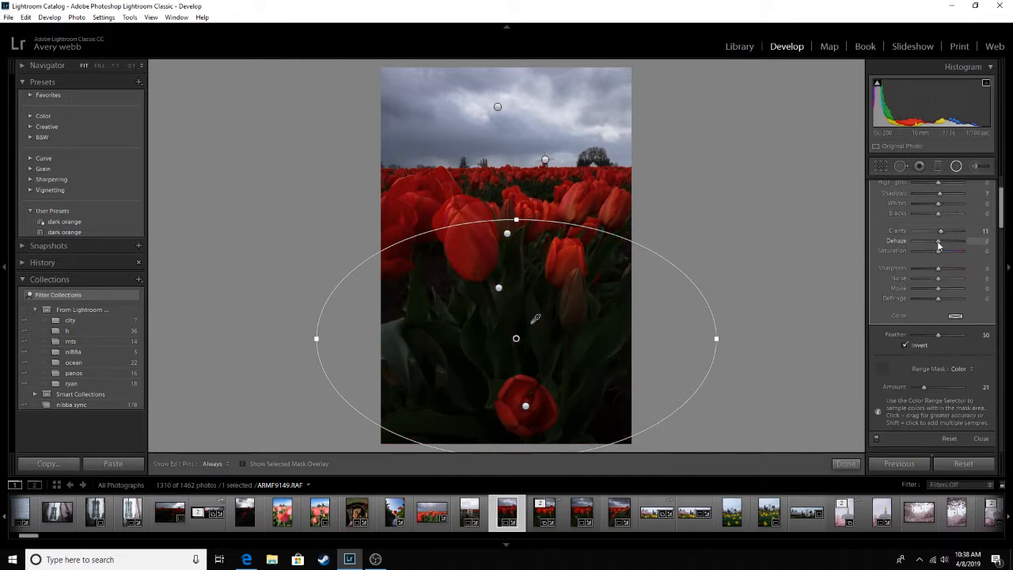
scroll(938, 241, "up", 2)
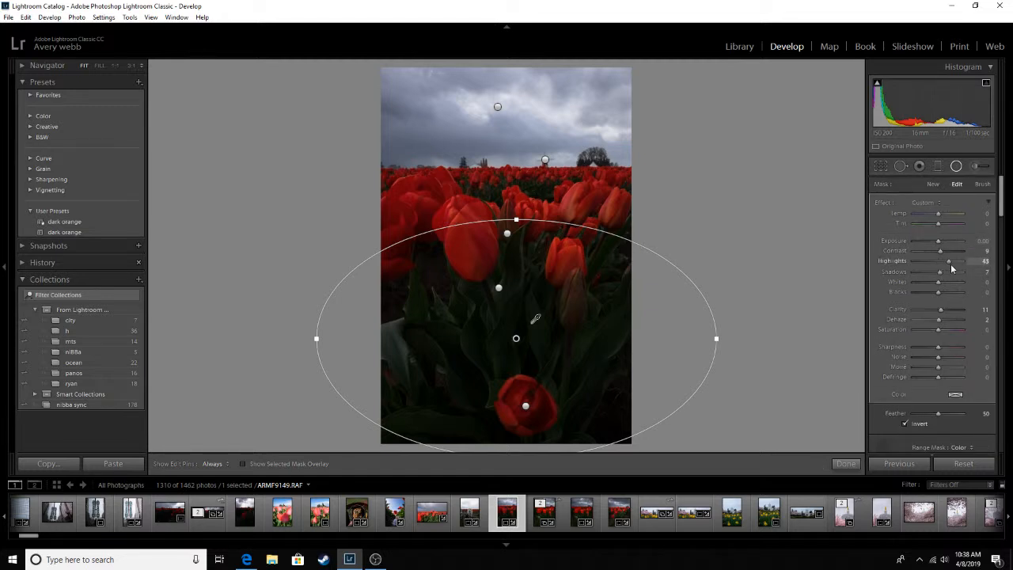
left_click_drag(954, 261, 999, 281)
left_click_drag(939, 296, 938, 296)
left_click(773, 308)
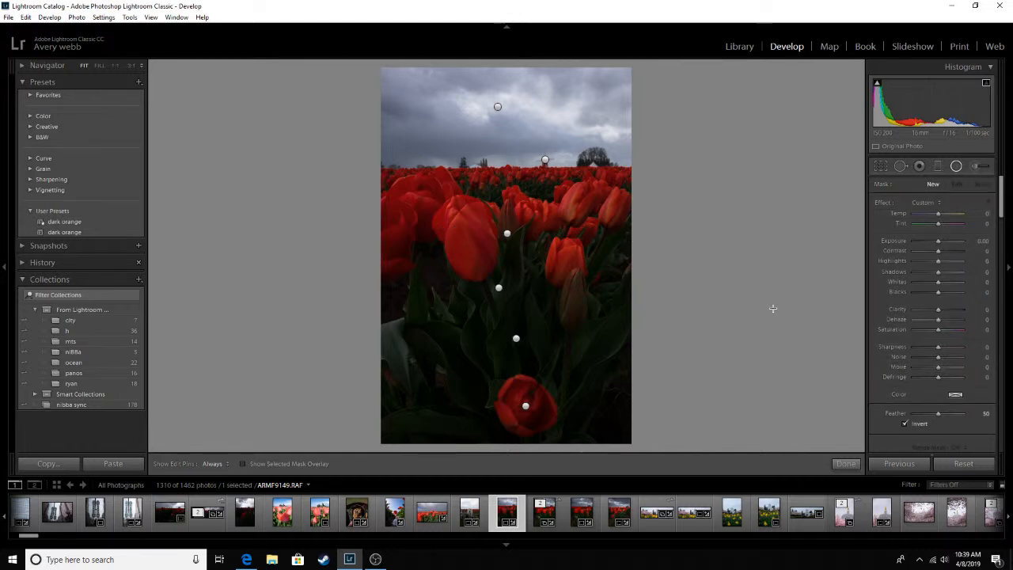
Set Clarity to 28 on the lowest tulip's radial filter and add a Color range mask sampled from its red petals.
left_click(525, 405)
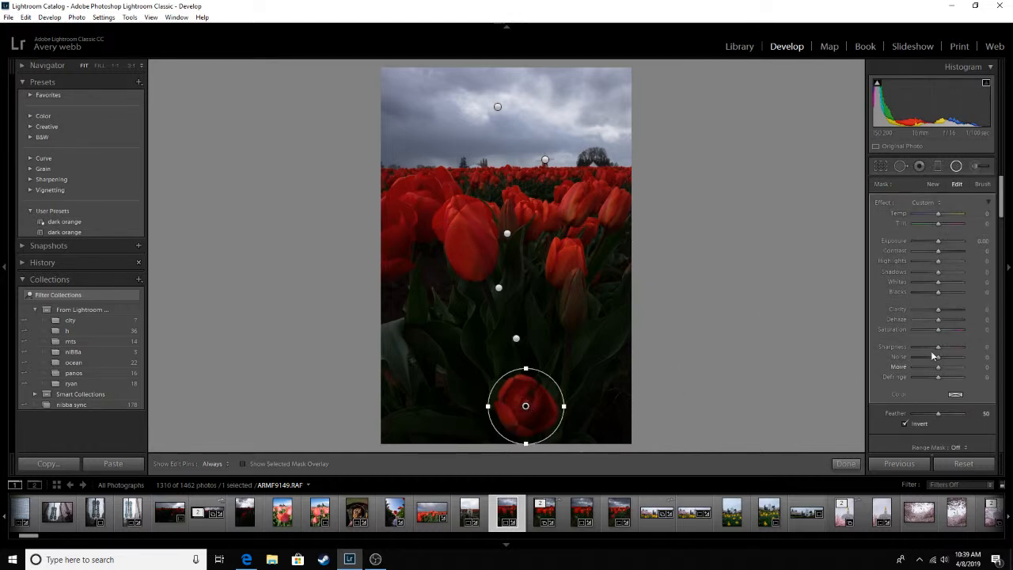
left_click_drag(938, 310, 944, 312)
left_click(961, 448)
left_click(935, 472)
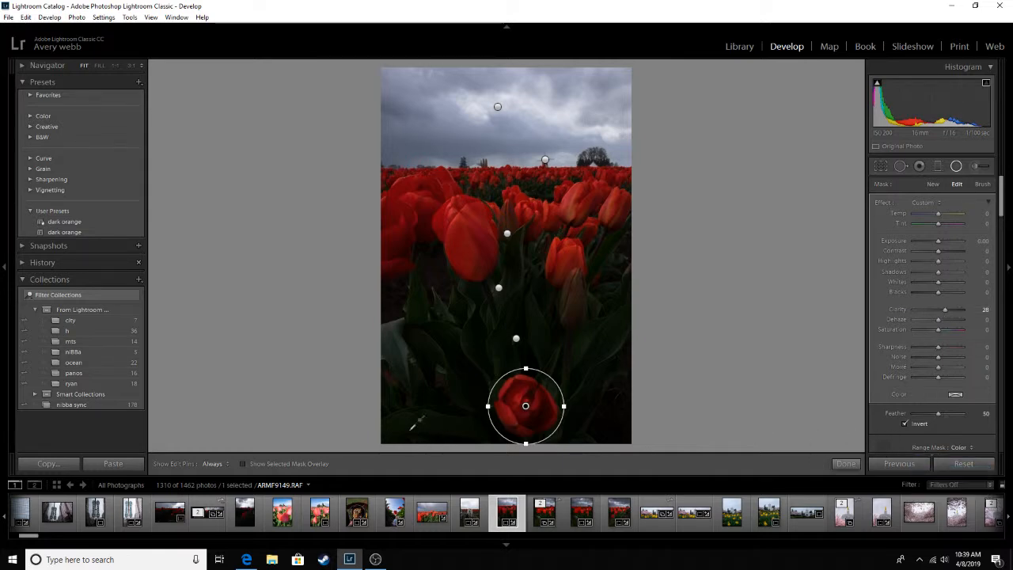
left_click(520, 405)
left_click(511, 413)
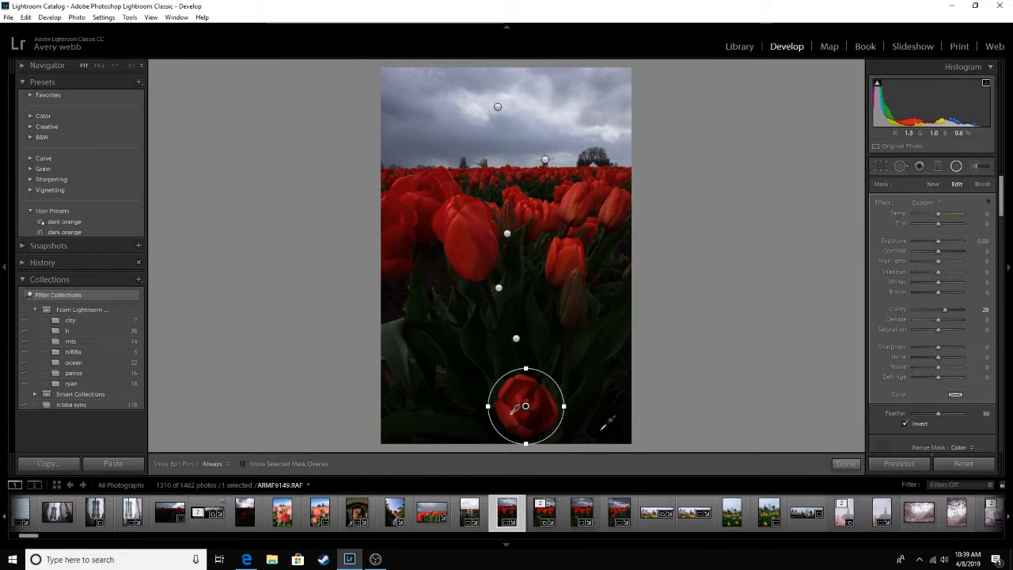
Adjust the lowest tulip filter's color range Amount while checking its coverage with the mask overlay.
left_click(243, 464)
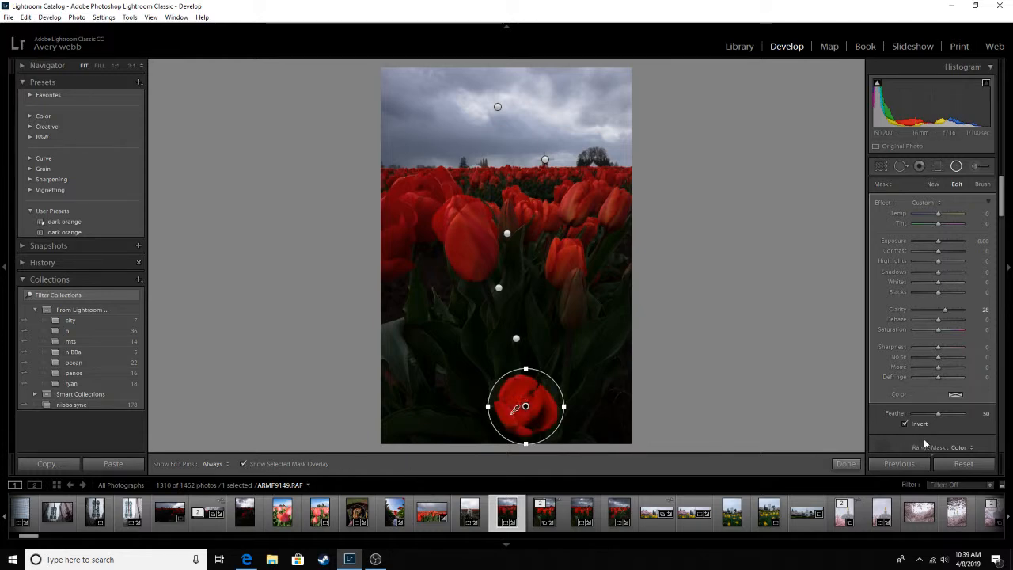
scroll(924, 438, "down", 3)
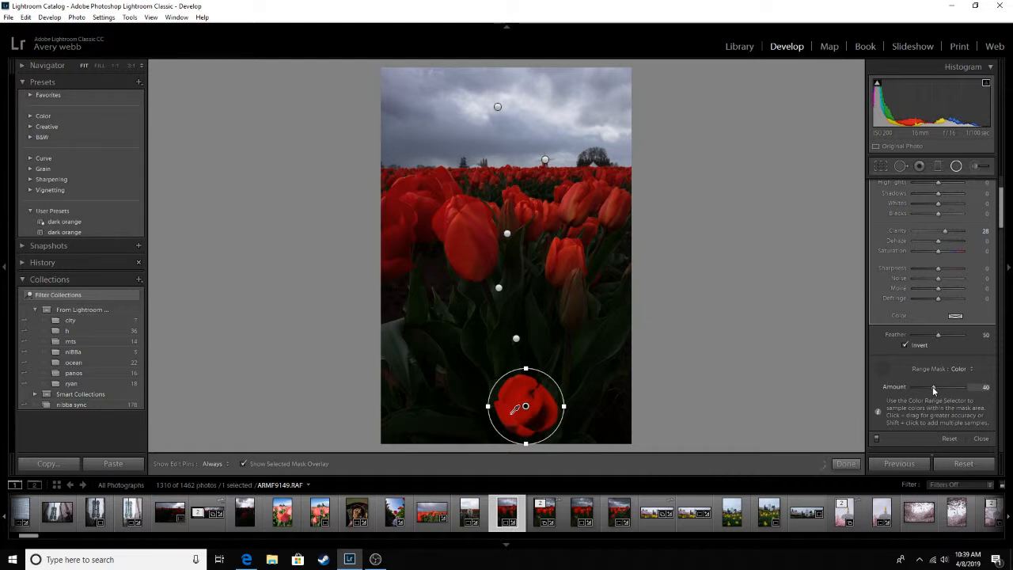
left_click_drag(948, 392, 954, 394)
left_click(241, 463)
scroll(924, 291, "up", 3)
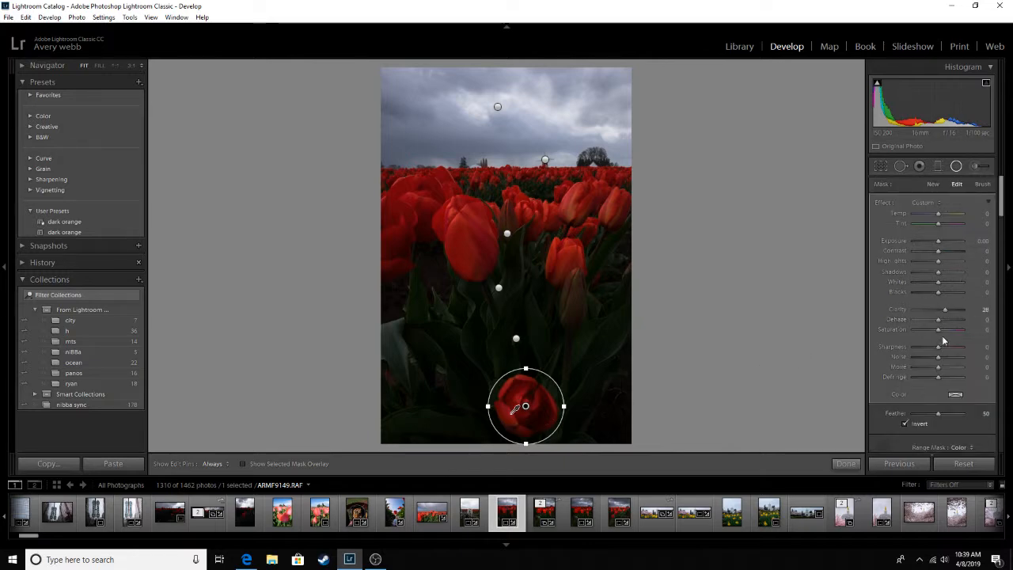
Set the lowest tulip filter's Saturation to 7, Exposure to 0.09 and Temp to 4, and finish editing it.
left_click_drag(938, 329, 940, 329)
left_click_drag(937, 240, 940, 213)
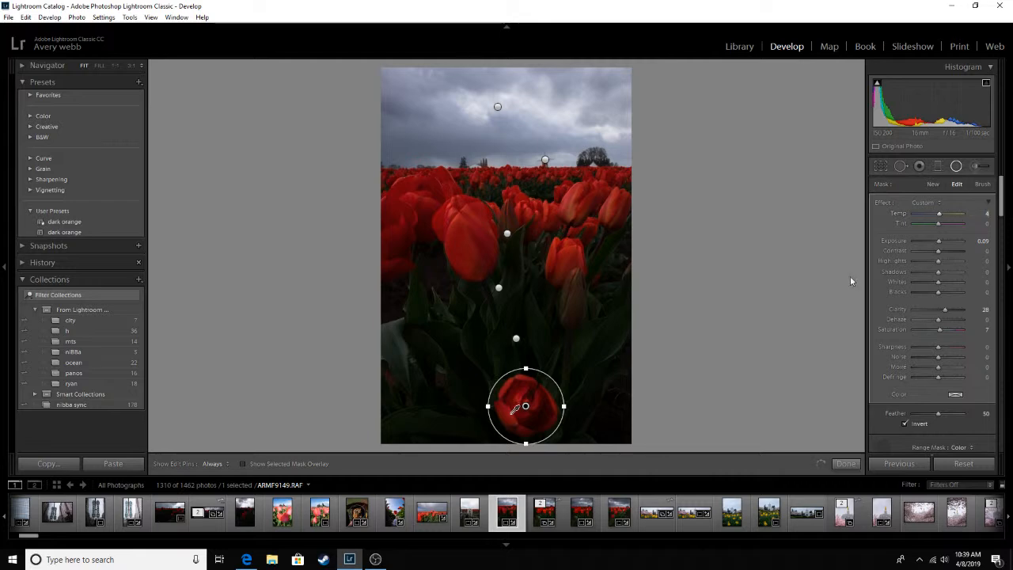
left_click(648, 403)
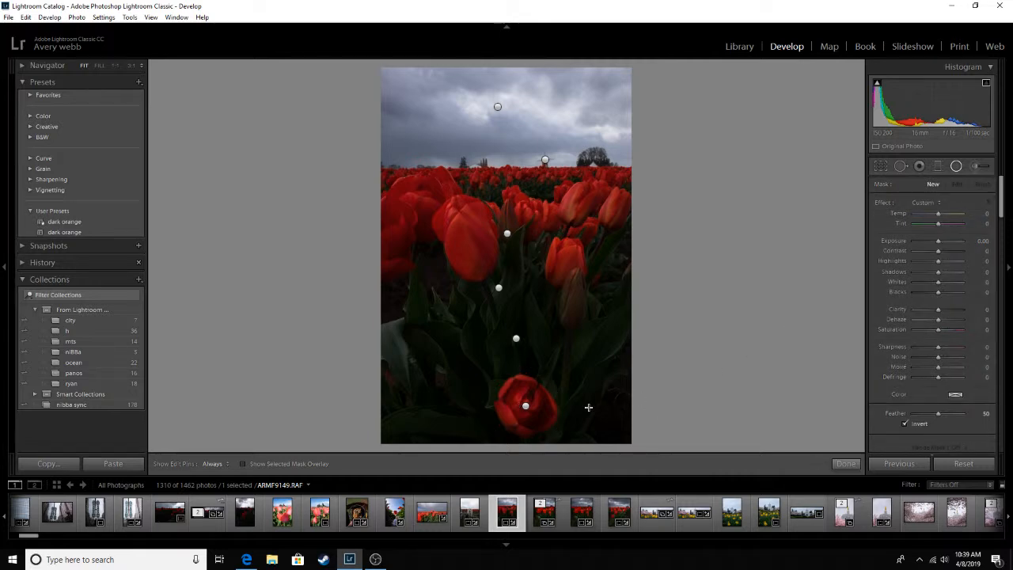
key("shift+m")
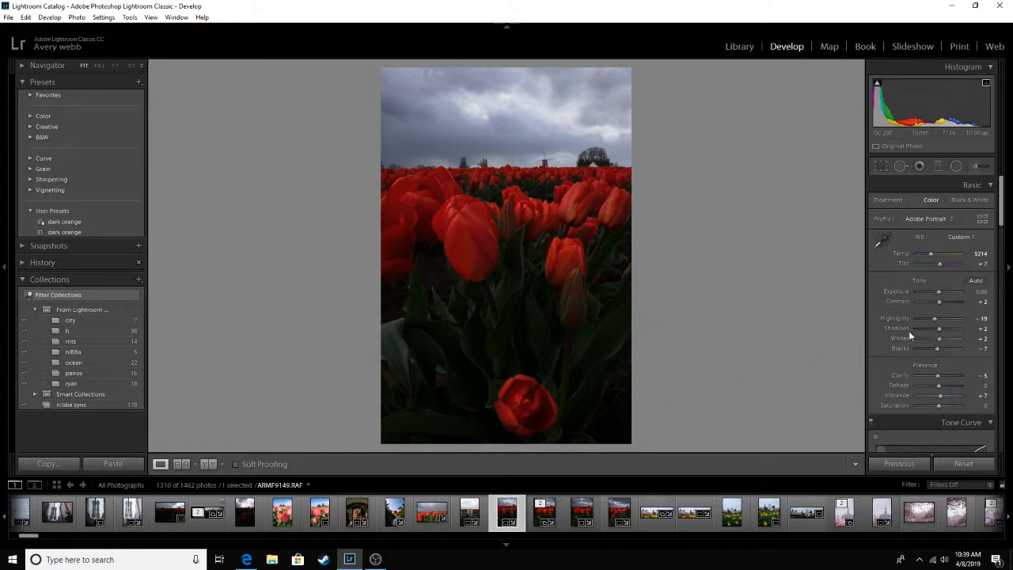
Reopen the lowest tulip's radial filter, raise its Highlights, and close the filter editing.
left_click(956, 166)
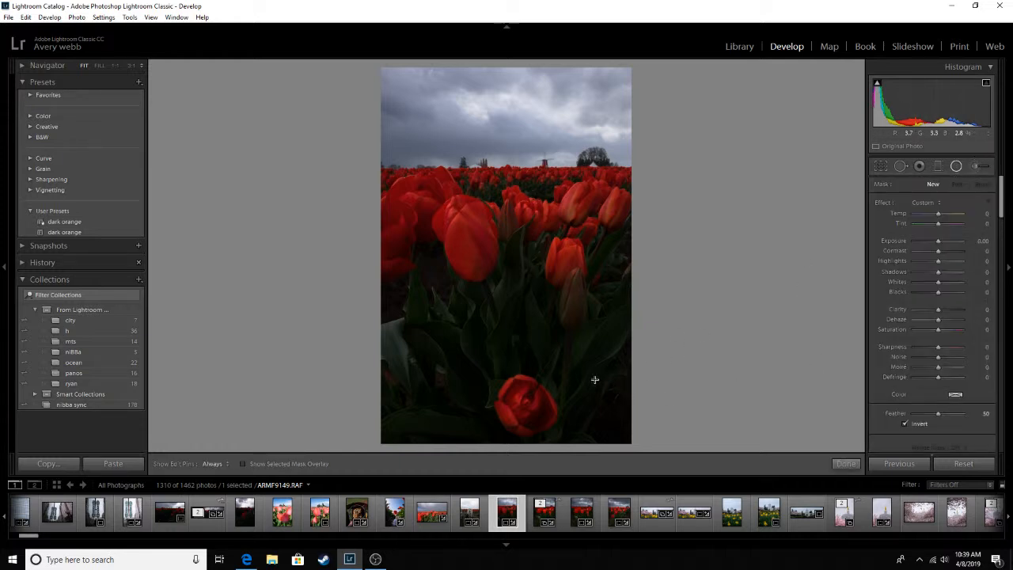
left_click(525, 406)
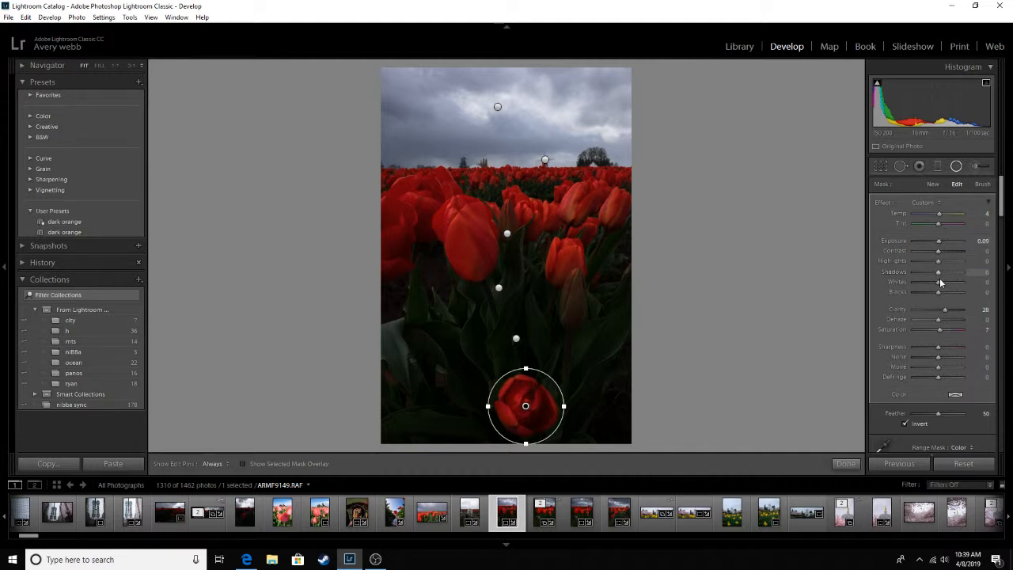
left_click_drag(939, 260, 982, 262)
key("Return")
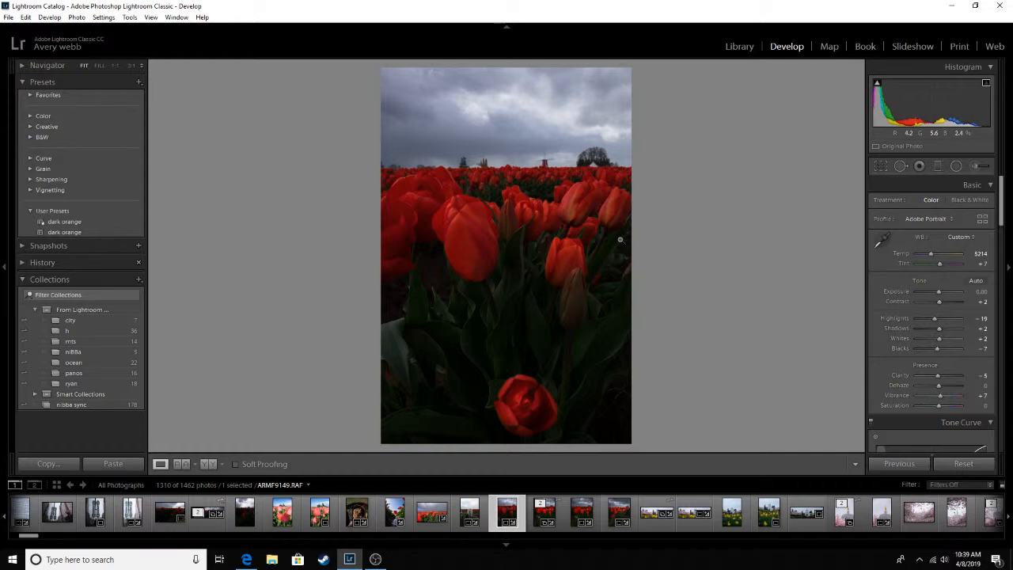
Set Clarity to 7 and Dehaze to 2 on the small windmill filter, and inspect the horizon up close.
left_click(957, 166)
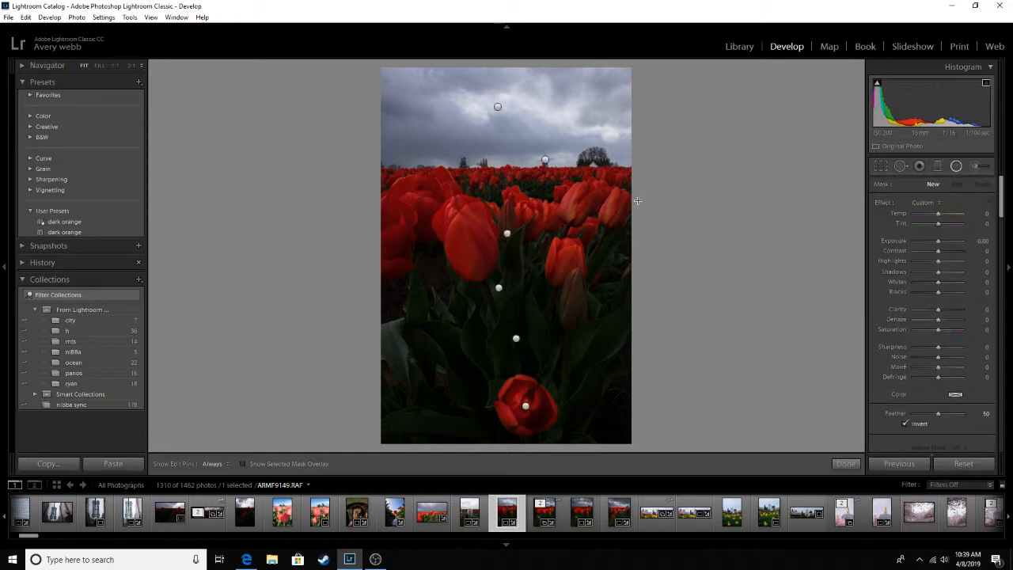
left_click(498, 107)
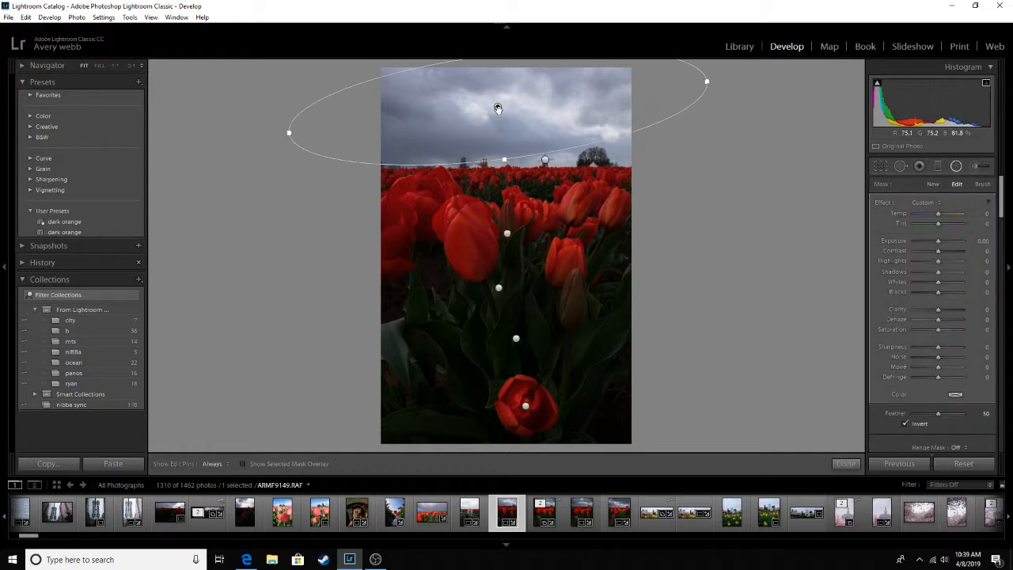
left_click(545, 160)
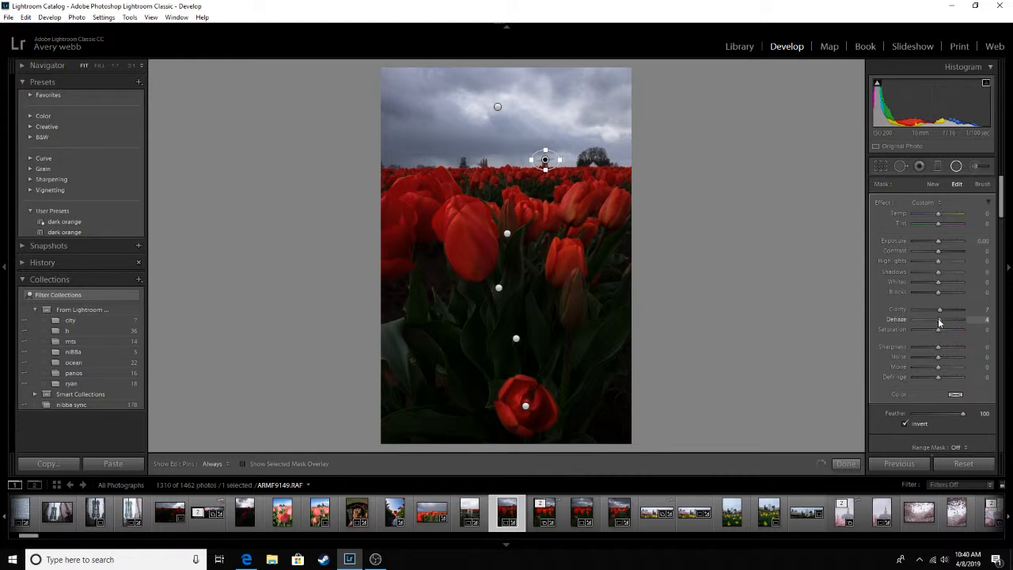
left_click_drag(938, 320, 938, 320)
key("Return")
key("Return")
left_click(565, 168)
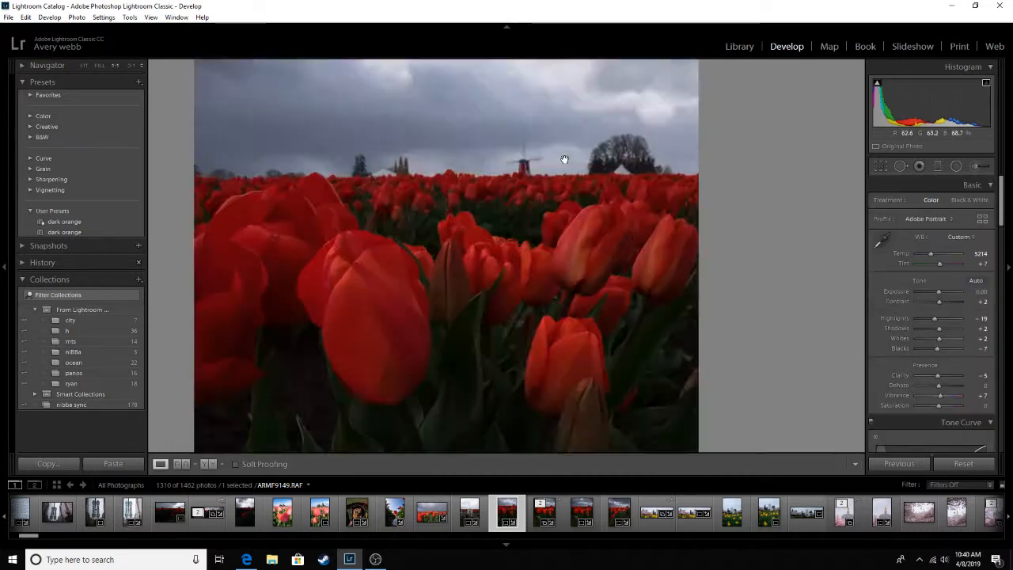
left_click(595, 211)
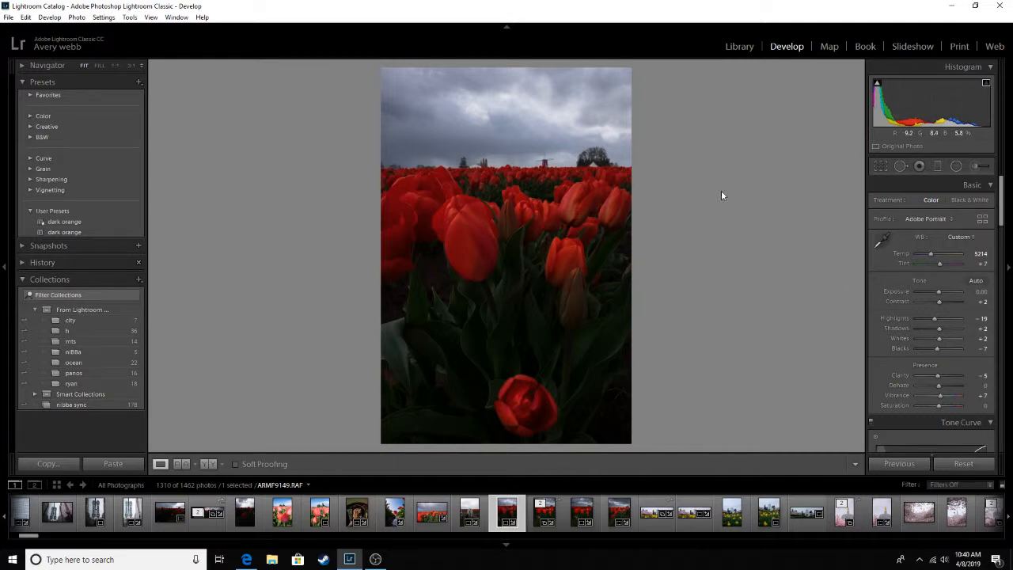
Set the windmill filter's Highlights to 4, Noise to -2 and Shadows to 100, and examine the windmill and horizon at full size.
key("shift+m")
left_click(544, 160)
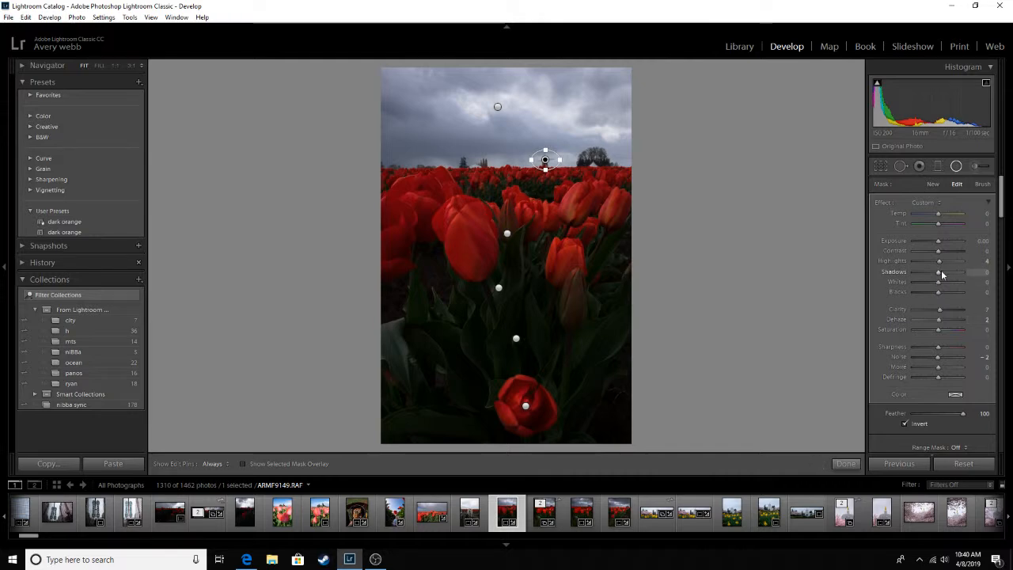
left_click_drag(940, 276, 990, 289)
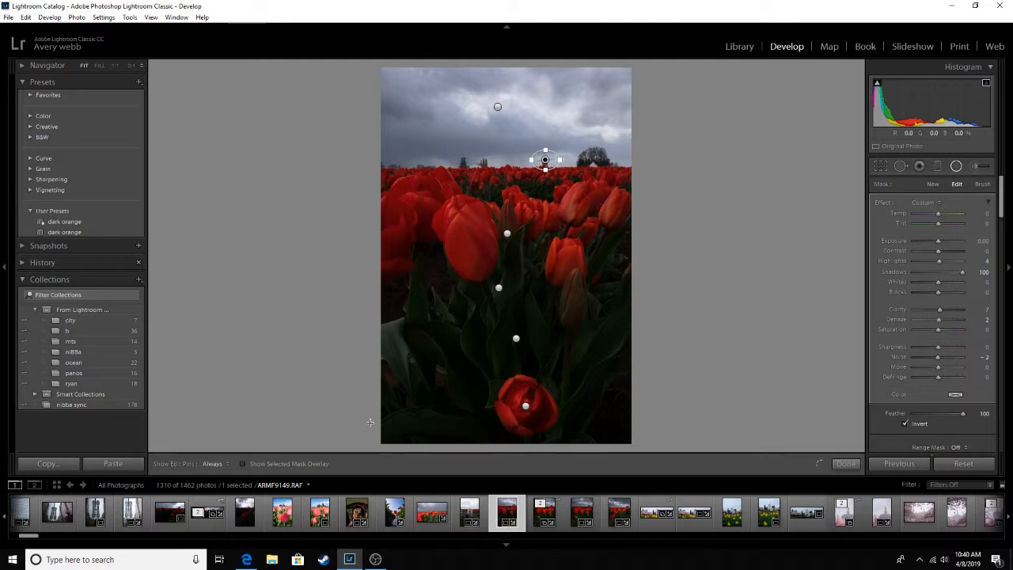
key("Return")
key("shift+m")
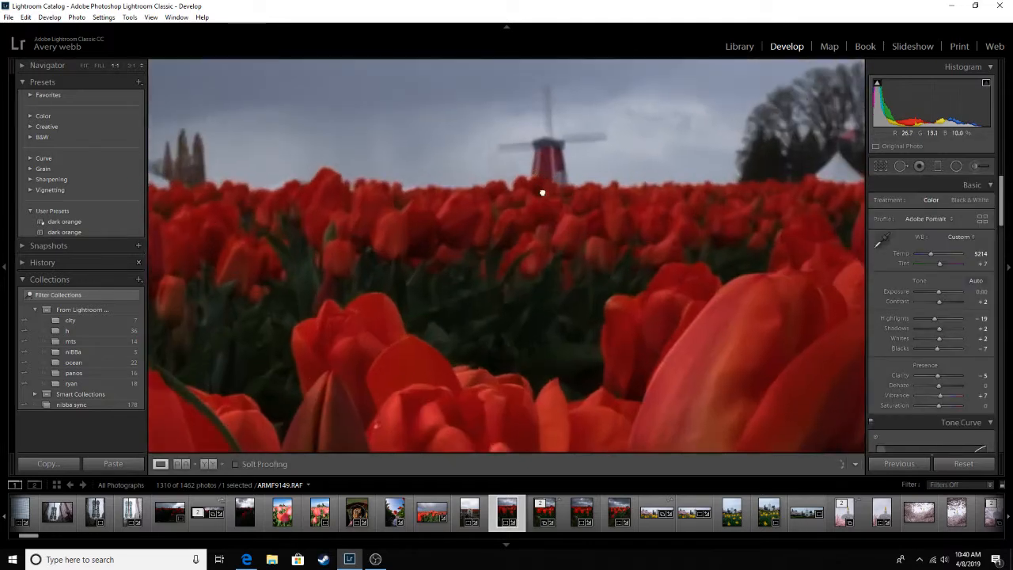
left_click_drag(542, 192, 461, 274)
left_click(512, 226)
left_click(529, 172)
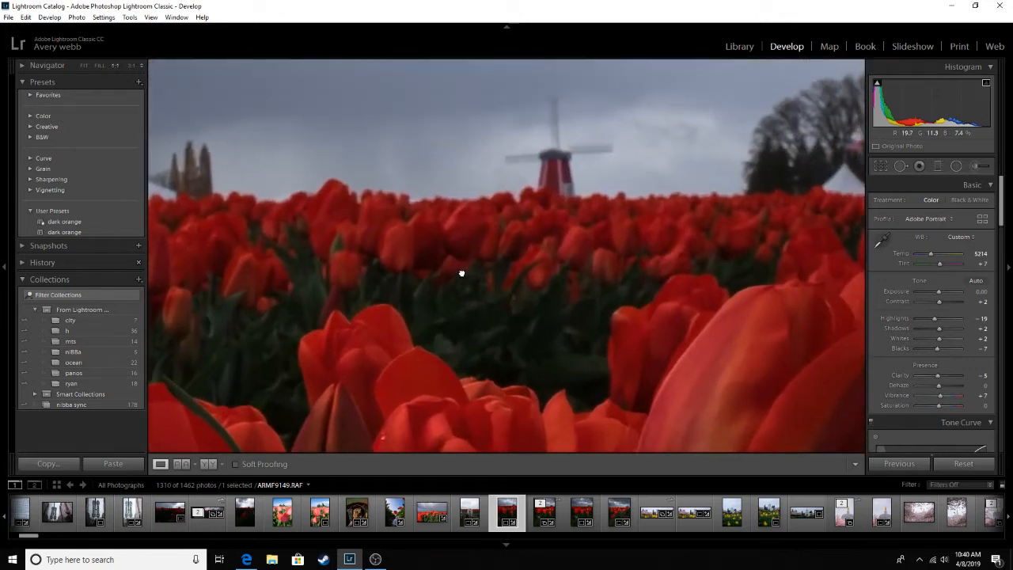
left_click_drag(533, 190, 251, 223)
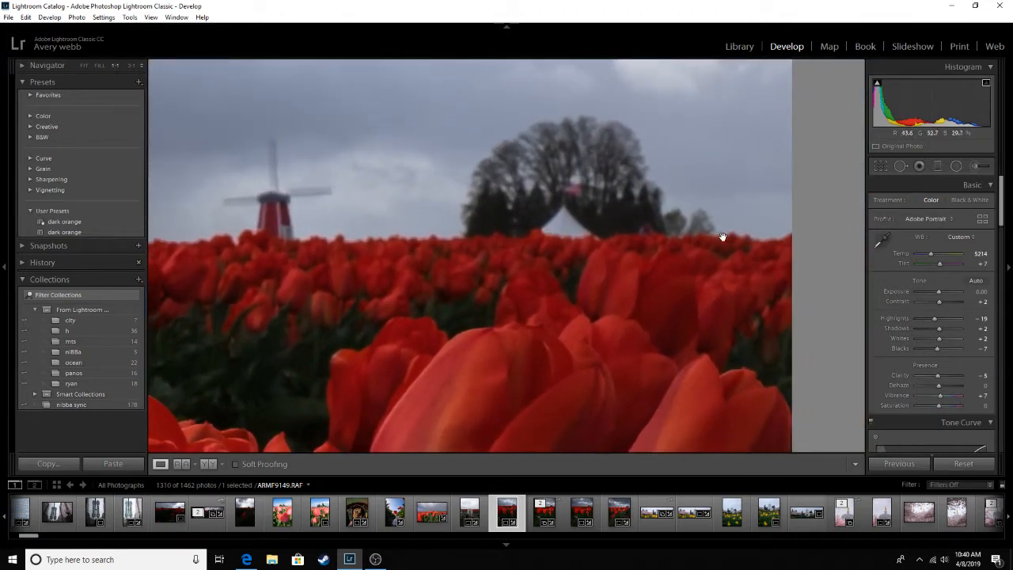
left_click_drag(497, 237, 732, 237)
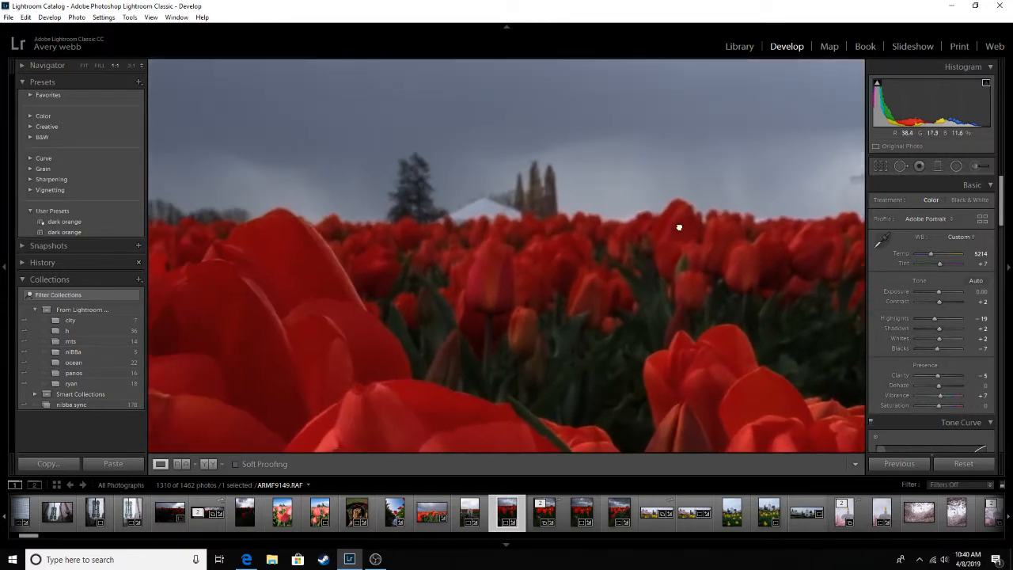
left_click(678, 224)
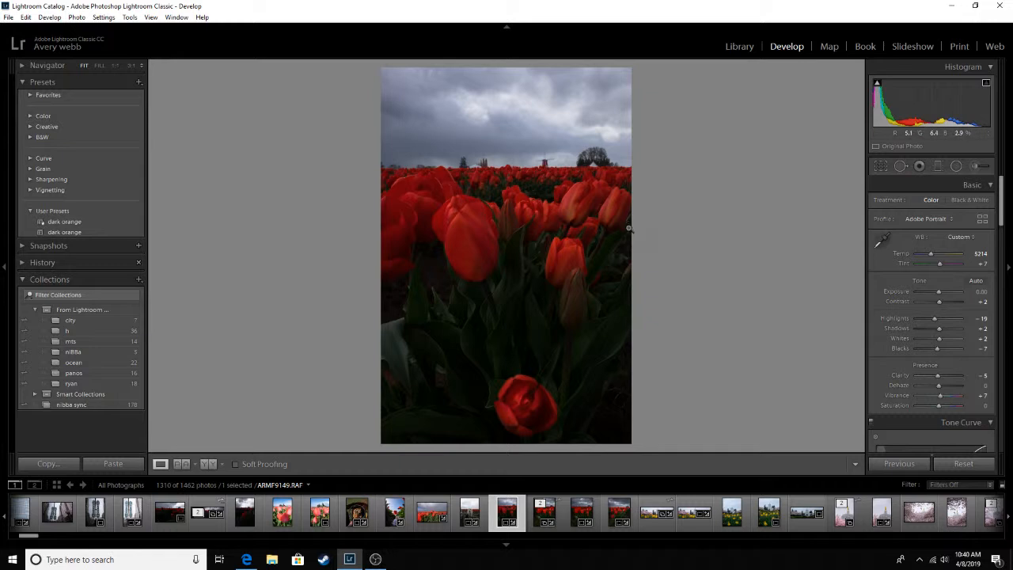
Shift the sky filter slightly, set its Clarity to 59, Sharpness and Noise to -4, and raise its Contrast.
key("shift+m")
left_click(497, 108)
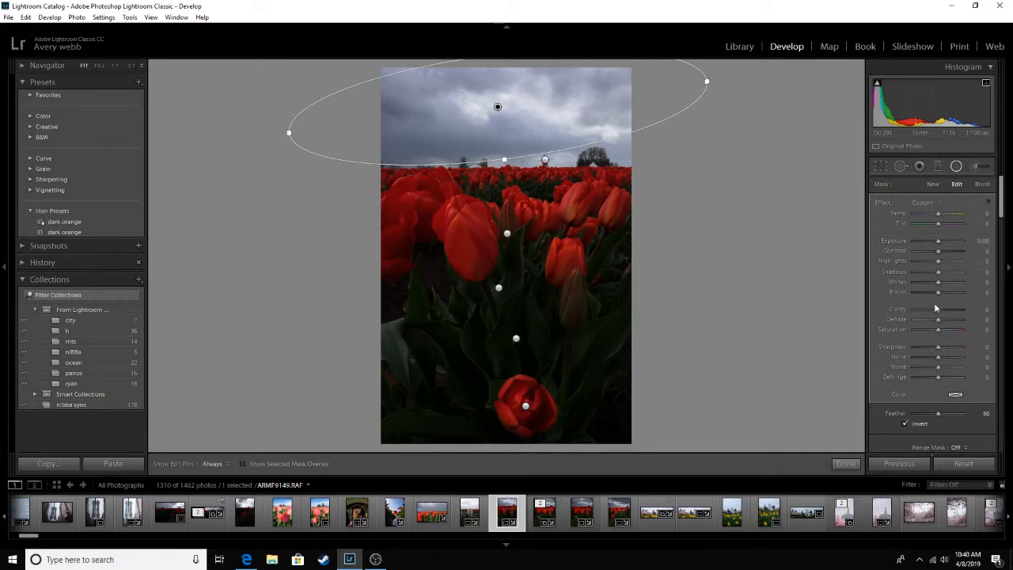
left_click_drag(938, 309, 952, 311)
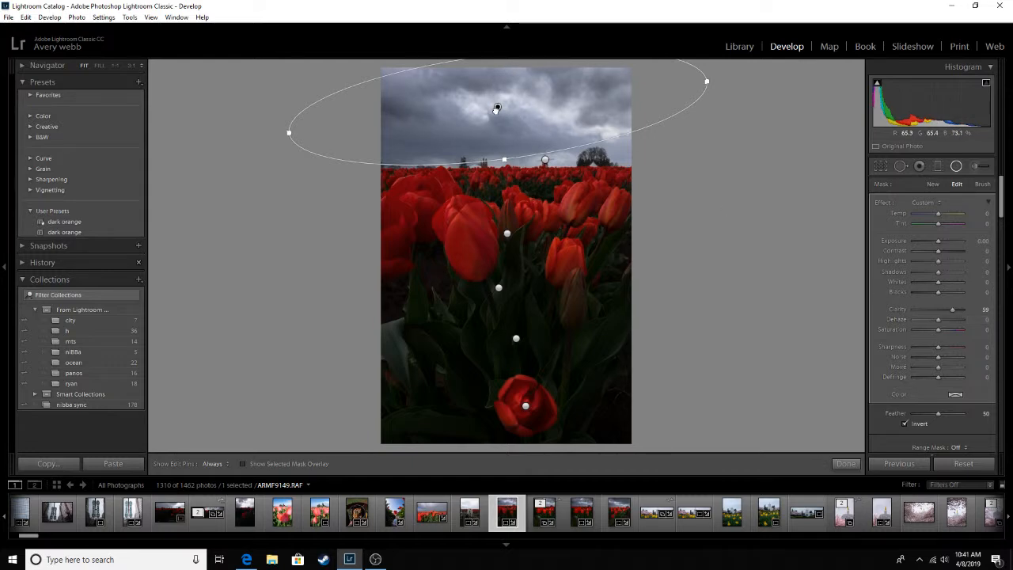
left_click_drag(497, 109, 499, 107)
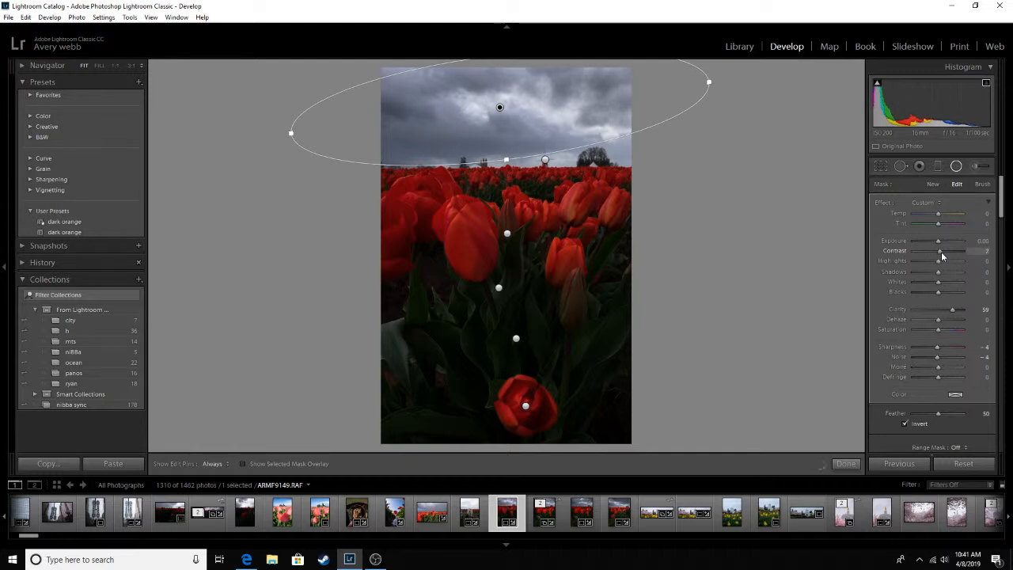
key("shift+m")
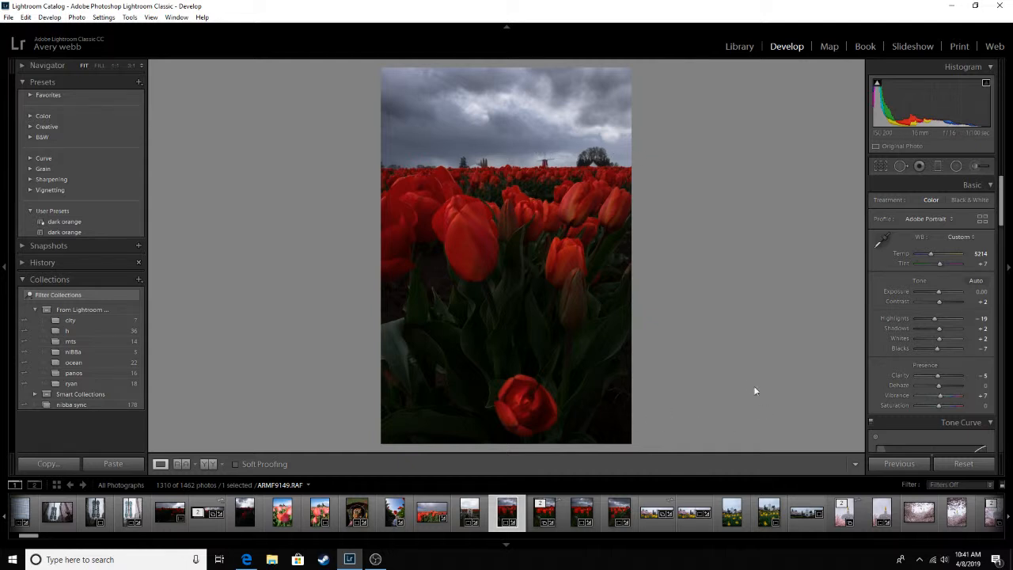
Set Exposure to -0.70 on the large circular filter centred on the photo and turn off Invert so it affects the outside.
left_click(957, 165)
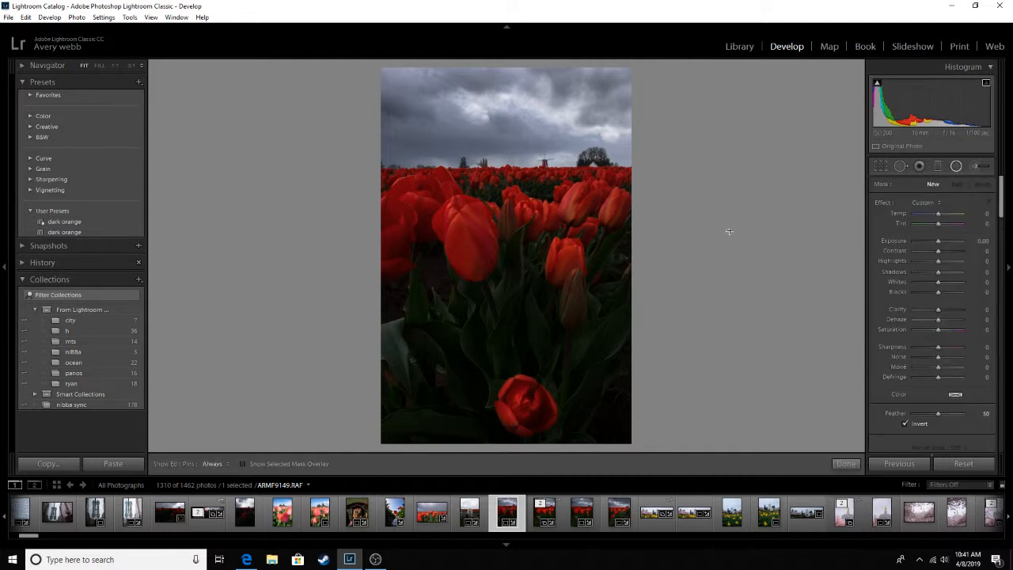
left_click(500, 288)
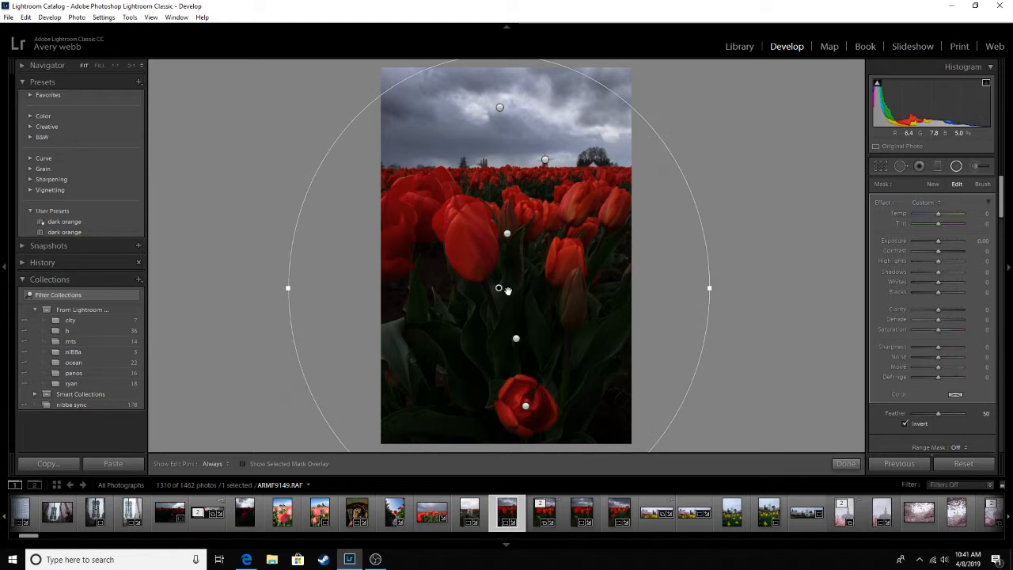
left_click_drag(938, 244, 935, 245)
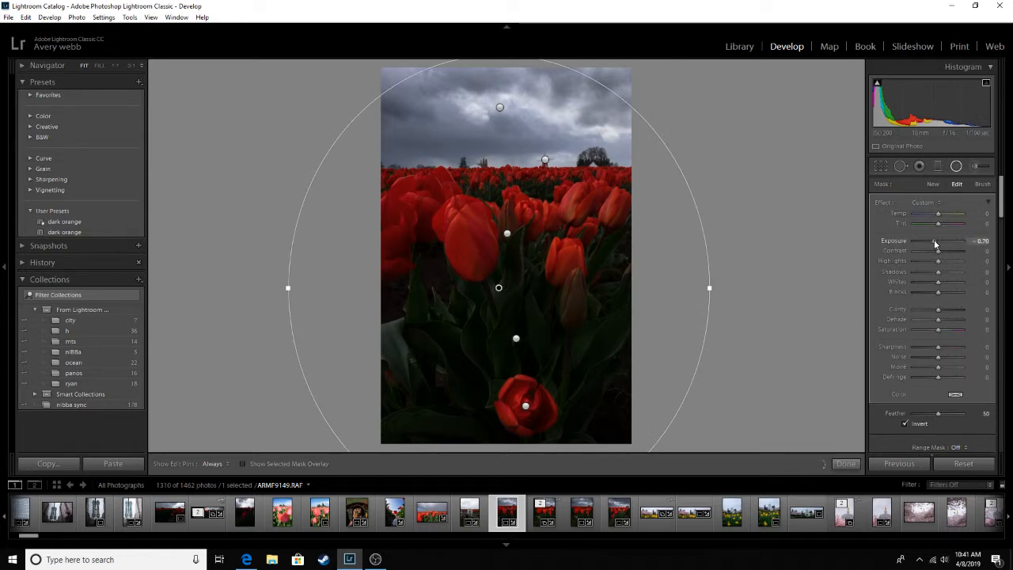
left_click(906, 425)
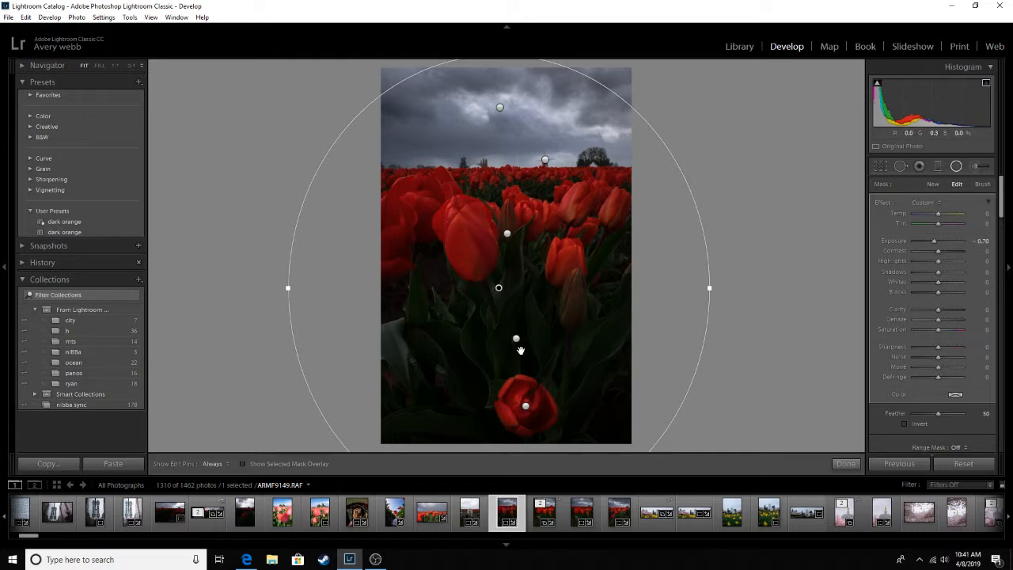
Reduce the large circular filter's Feather to 24 while checking its coverage with the mask overlay.
key("o")
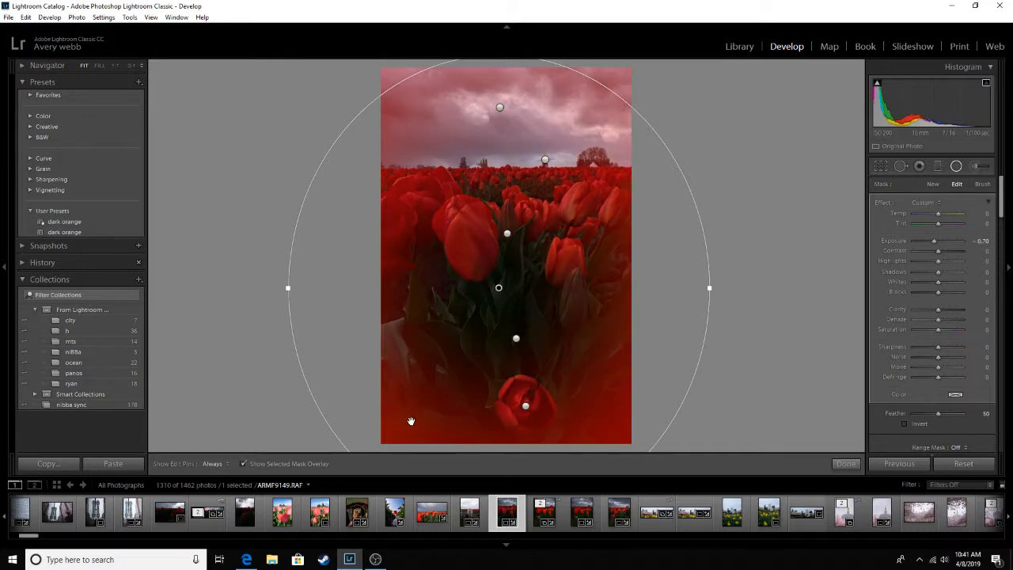
left_click_drag(939, 414, 927, 418)
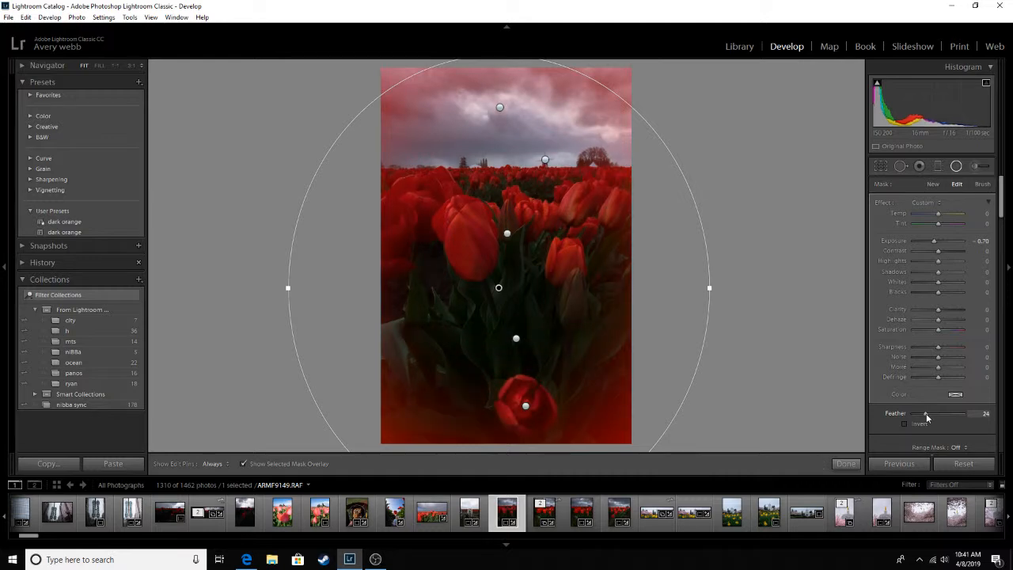
left_click(244, 464)
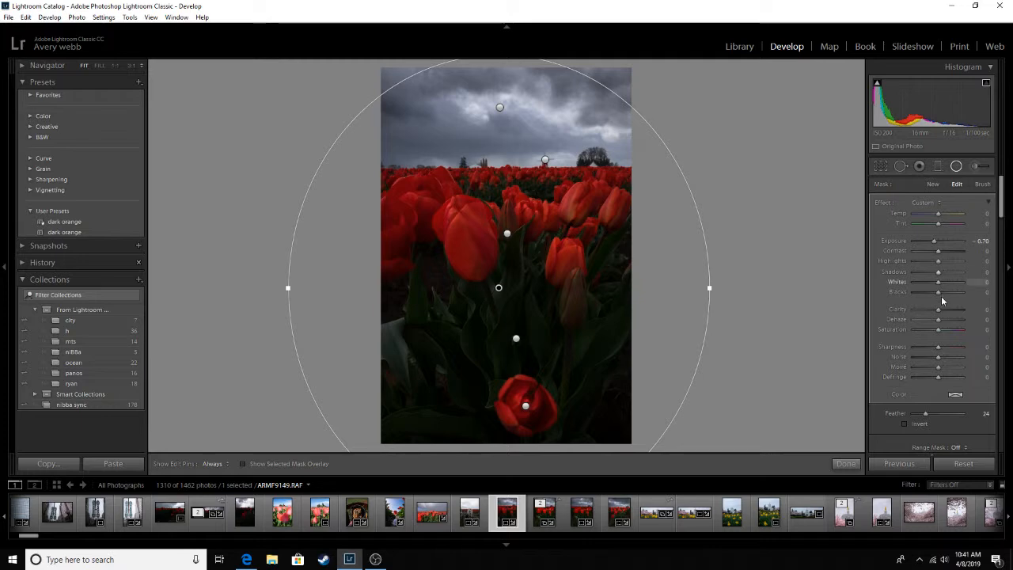
Set the outer circular filter's Clarity to -4, Saturation to -2 and Sharpness to -4, slightly lower Blacks, raise Contrast, and finish the radial filter edits.
left_click_drag(939, 310, 937, 314)
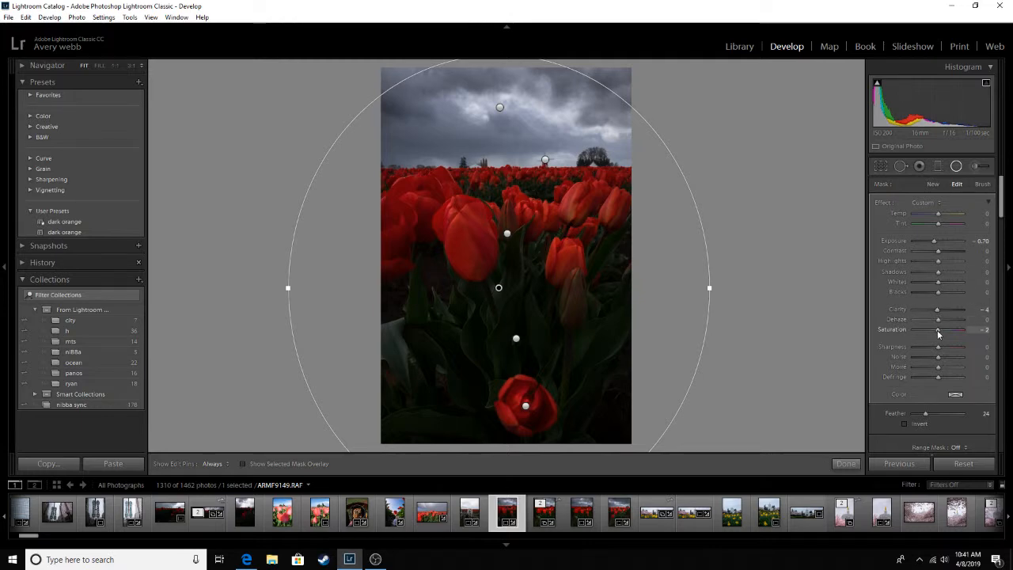
left_click_drag(938, 349, 937, 353)
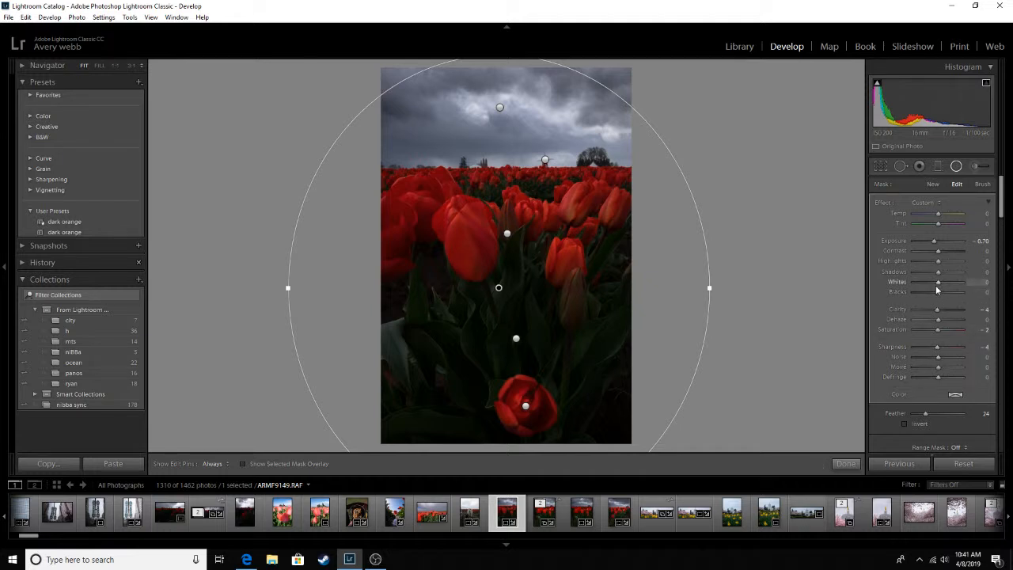
left_click_drag(939, 292, 937, 293)
left_click_drag(938, 250, 940, 250)
key("shift+m")
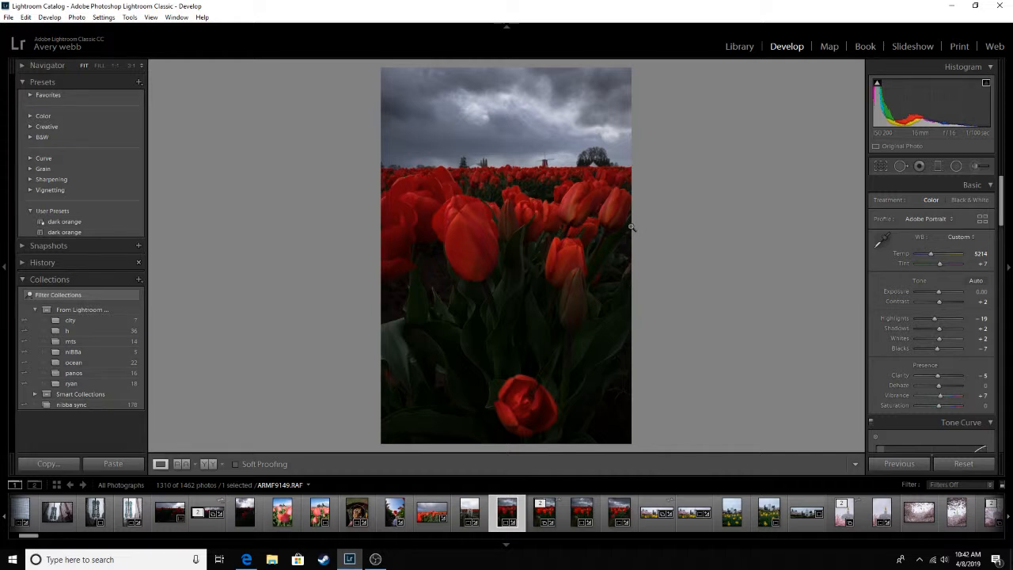
Send the tulip photo to Adobe Photoshop CC 2019 for editing and bring its window to full size.
right_click(537, 207)
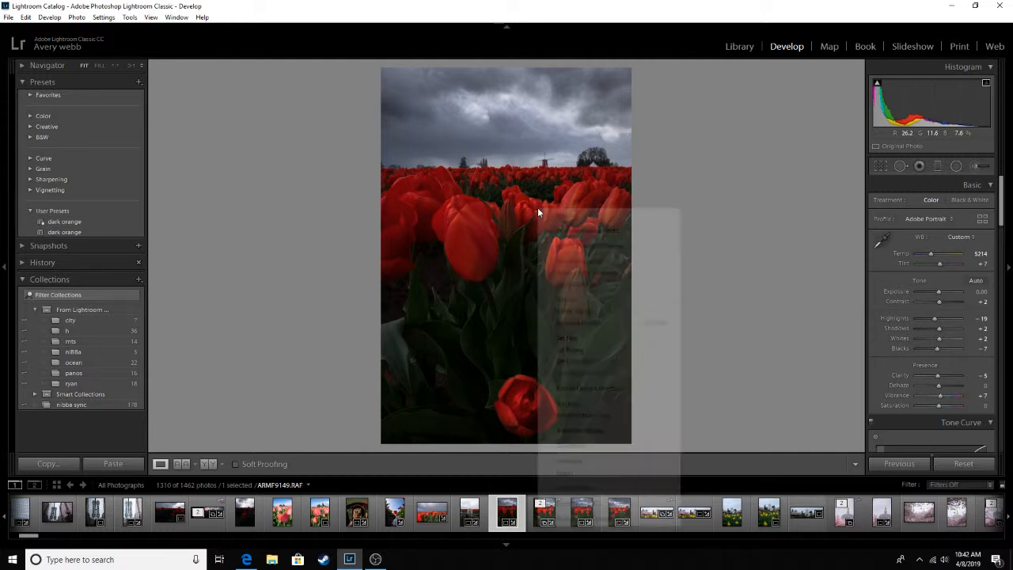
mouse_move(622, 301)
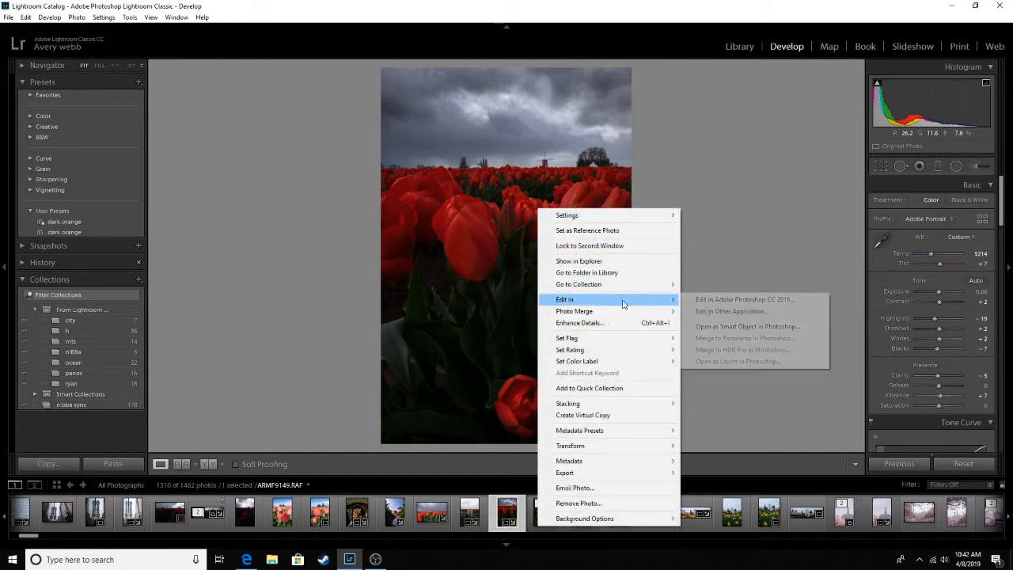
left_click(720, 302)
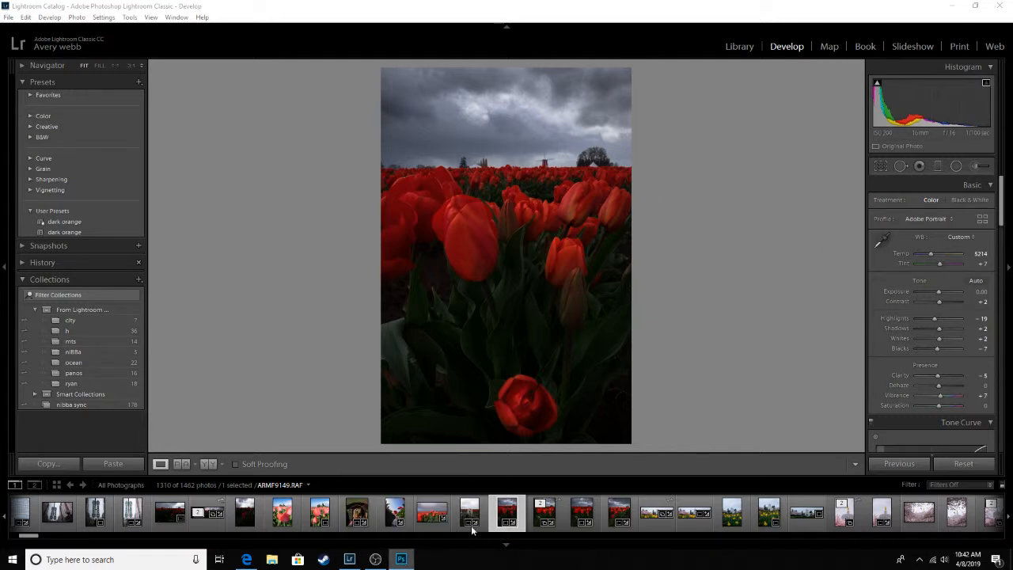
left_click(951, 6)
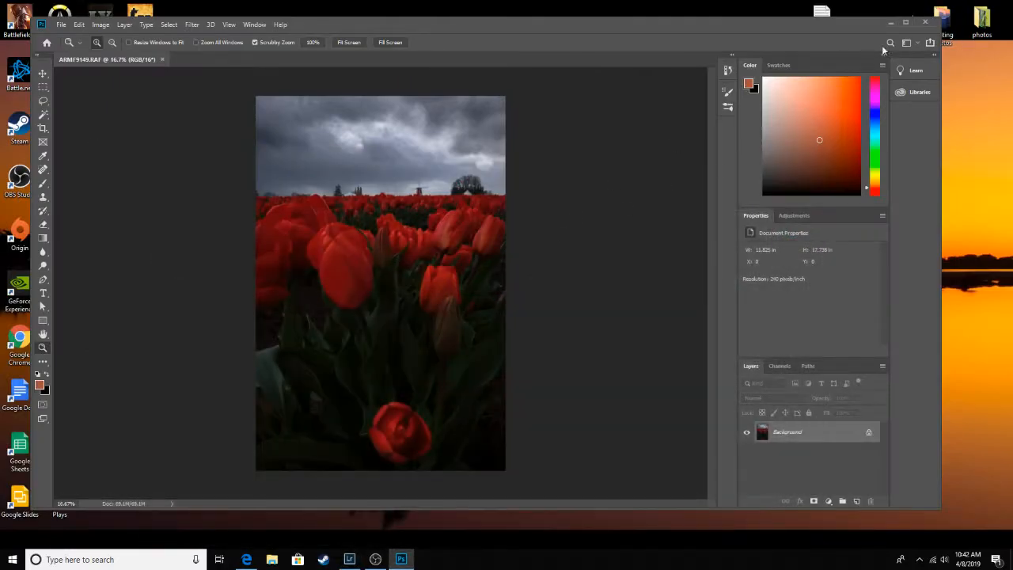
left_click(906, 22)
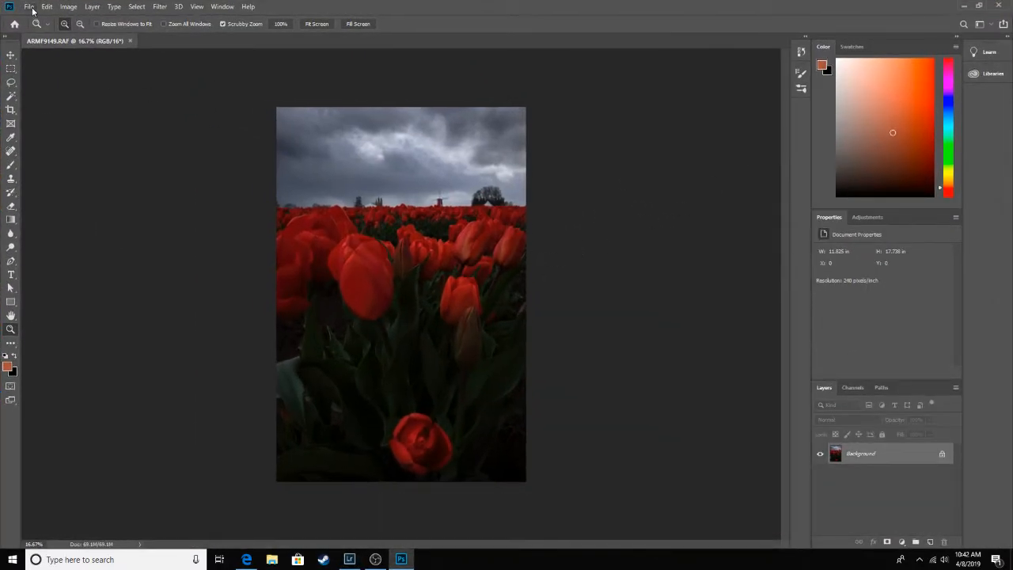
Remove the small distant trees along the left part of the horizon with the content-aware Spot Healing Brush.
left_click(365, 209)
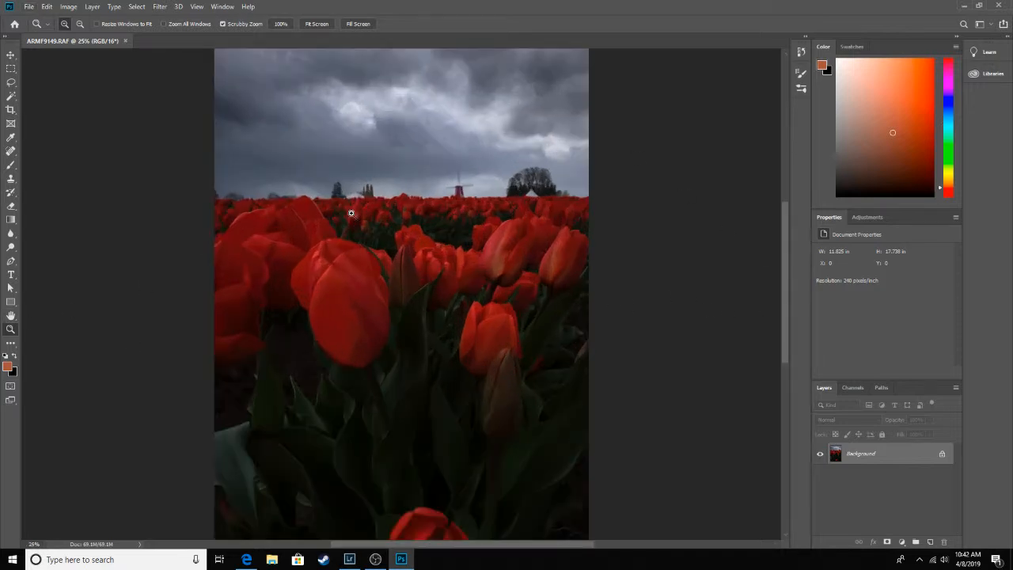
left_click(10, 152)
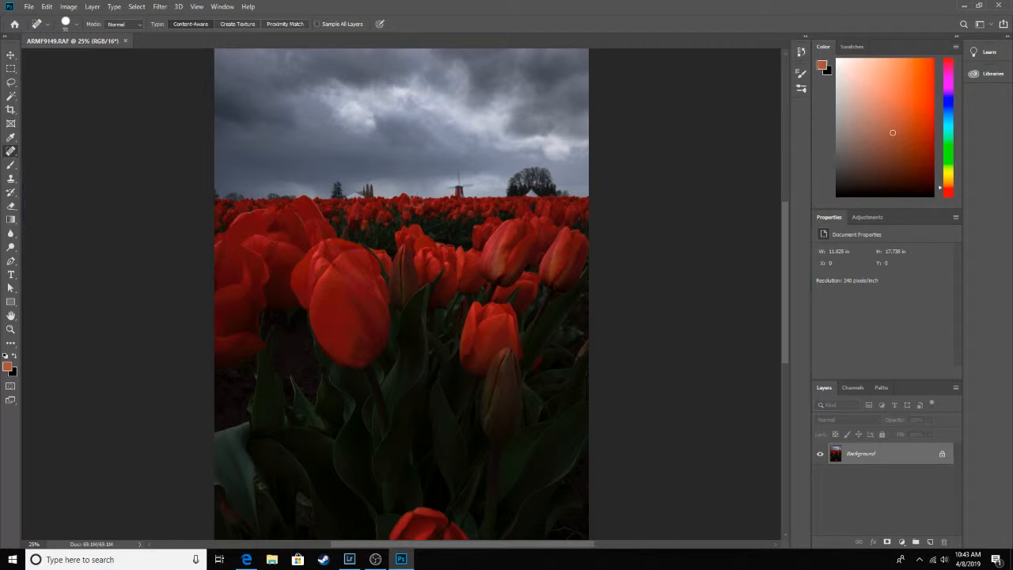
left_click(213, 195)
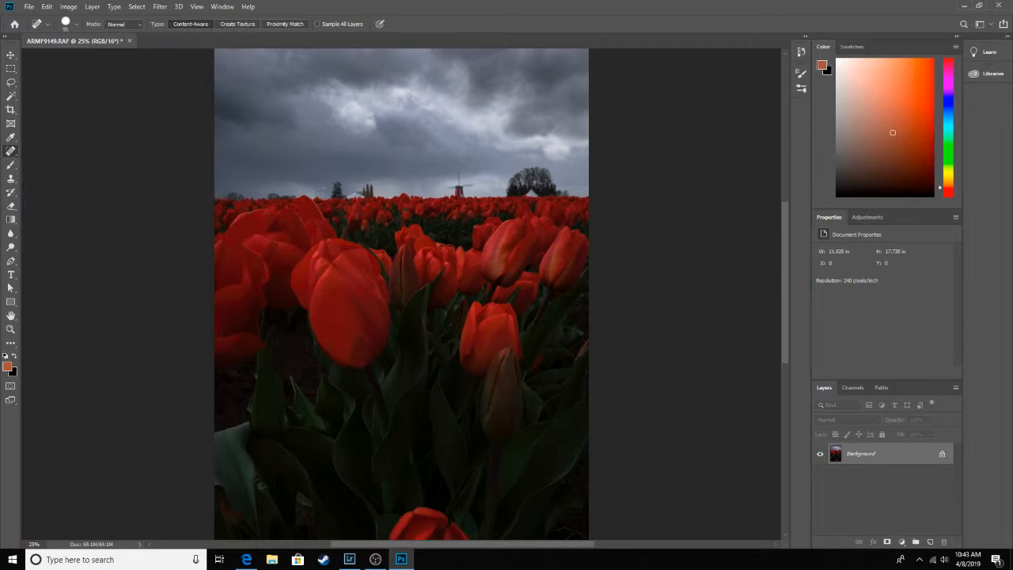
left_click(230, 198)
left_click(239, 197)
left_click(293, 199)
left_click(338, 186)
left_click(340, 193)
left_click(337, 194)
left_click(340, 198)
Reduce the healing brush to 79 px and heal the spot beside the pointed trees and the white tent below the large tree.
left_click(77, 27)
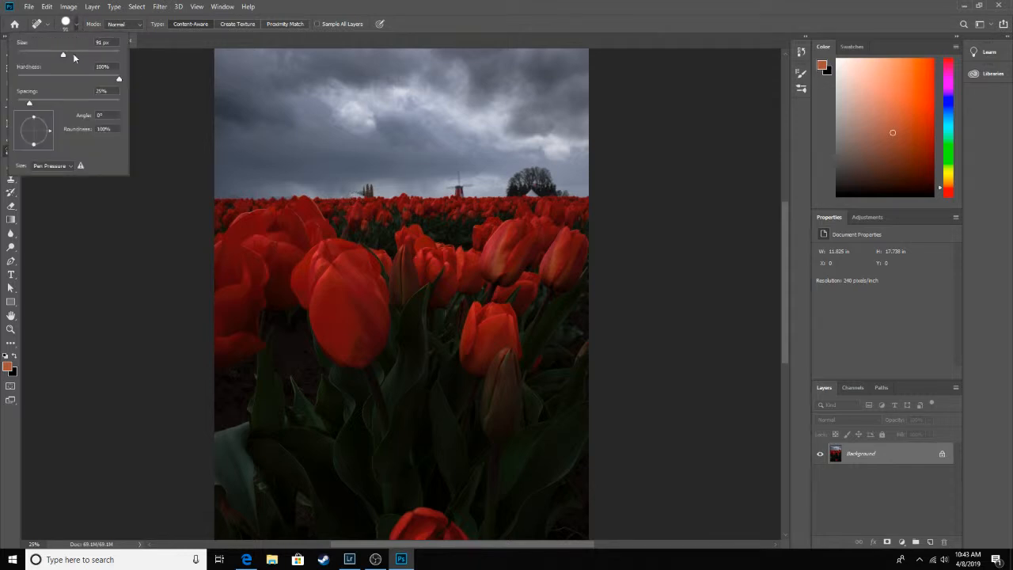
left_click_drag(66, 54, 58, 54)
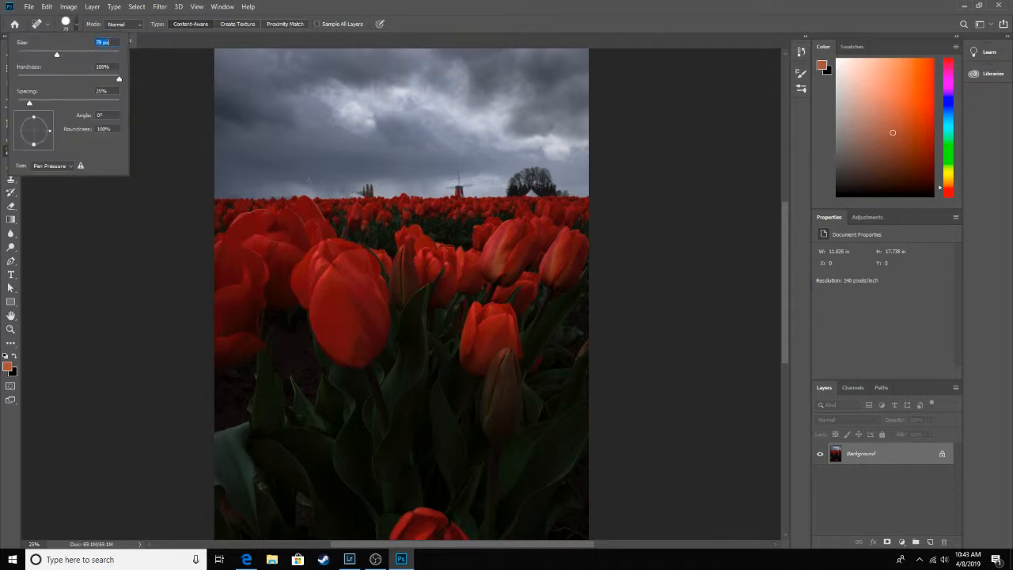
left_click(353, 197)
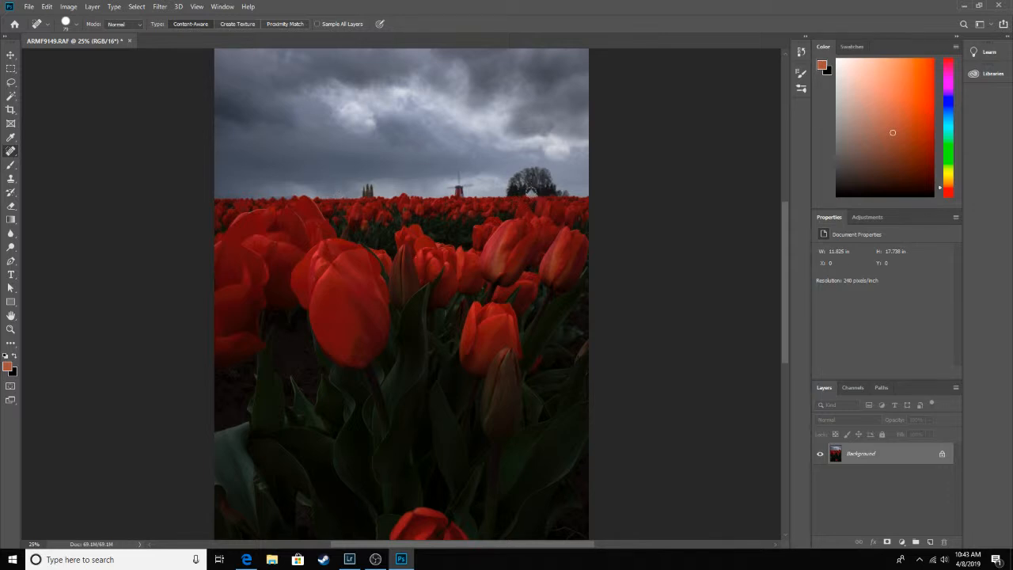
left_click_drag(532, 189, 534, 197)
Examine the retouched photo from the horizon to the lowest tulip, ending with the whole image in view.
scroll(297, 462, "down", 1)
scroll(297, 464, "down", 1)
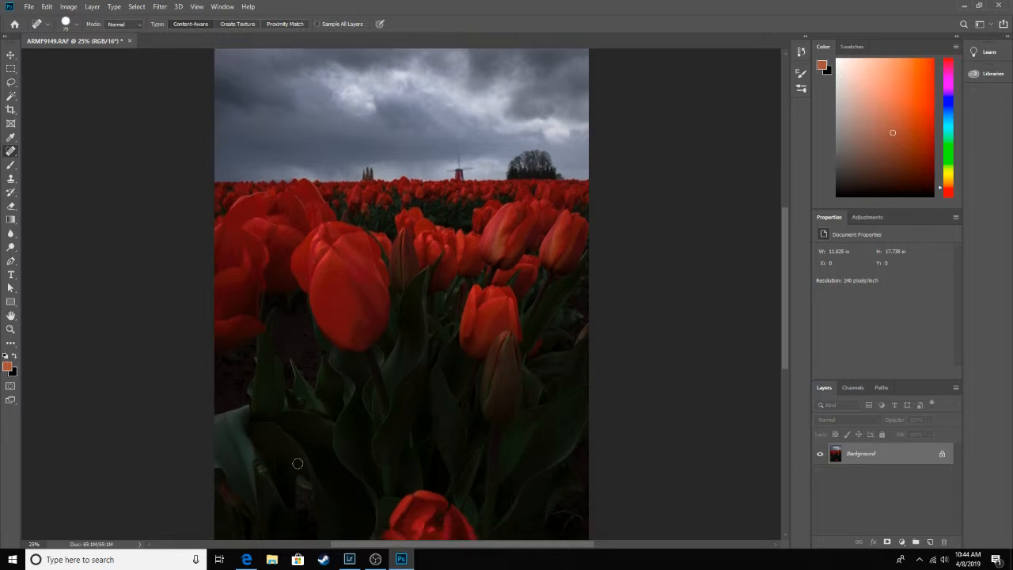
scroll(384, 468, "down", 6)
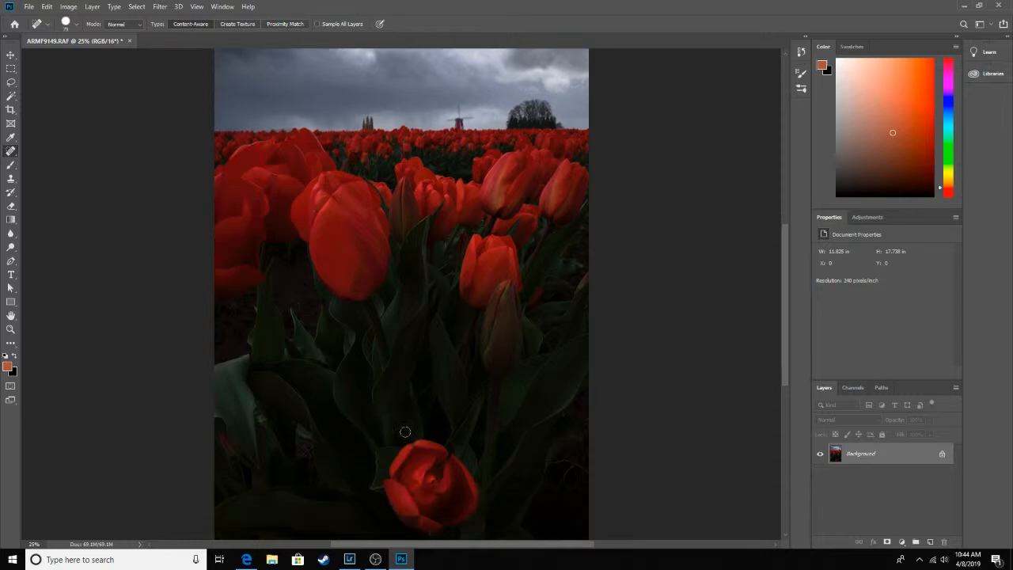
scroll(519, 428, "down", 5)
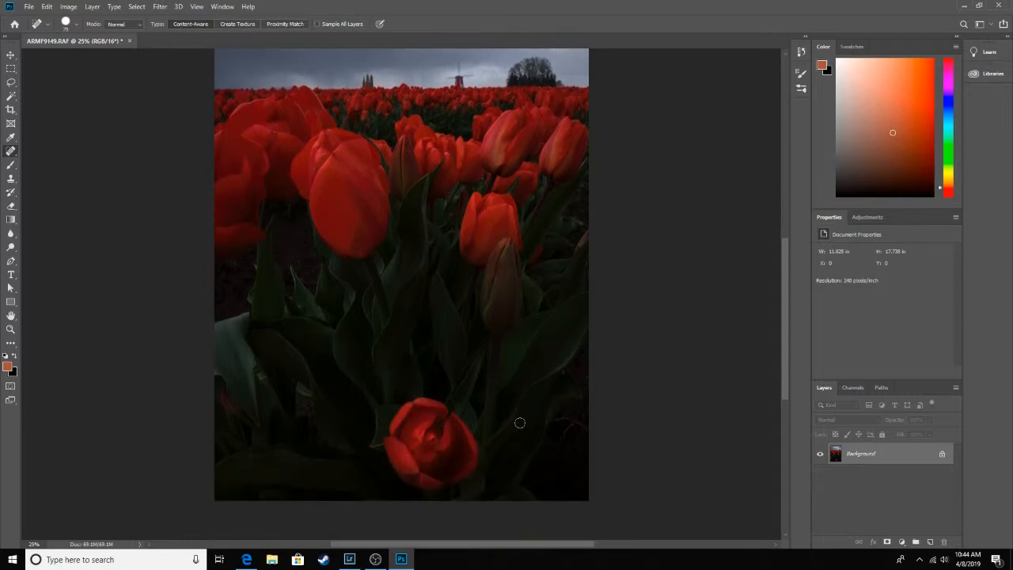
scroll(320, 399, "up", 10)
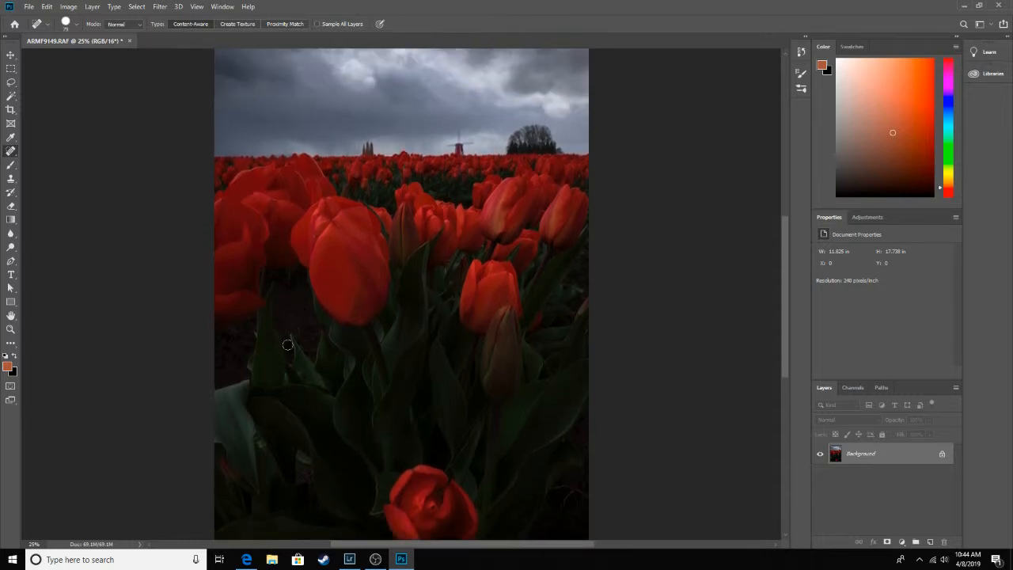
scroll(342, 340, "down", 1)
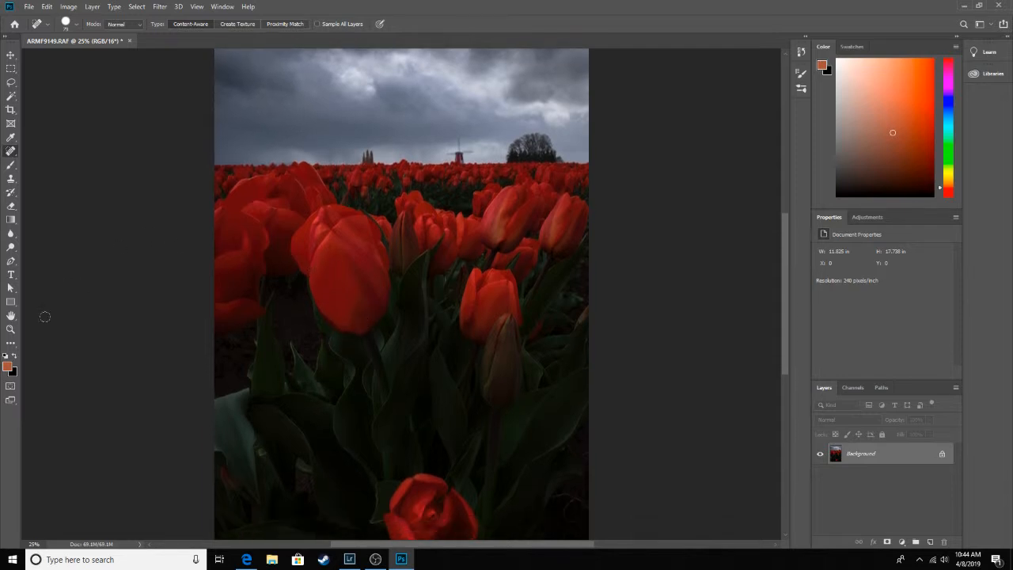
left_click(10, 329)
right_click(282, 317)
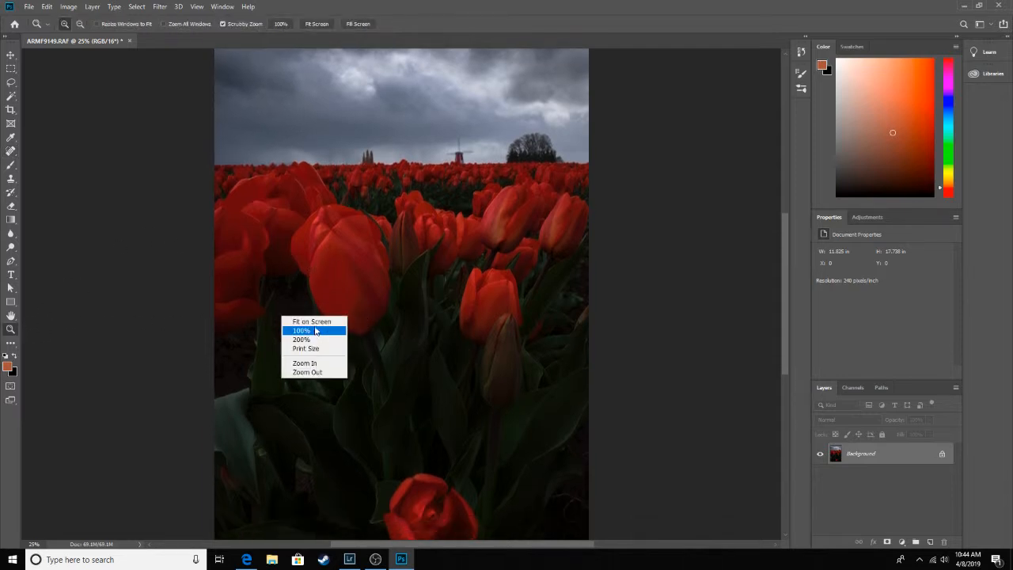
left_click(318, 331)
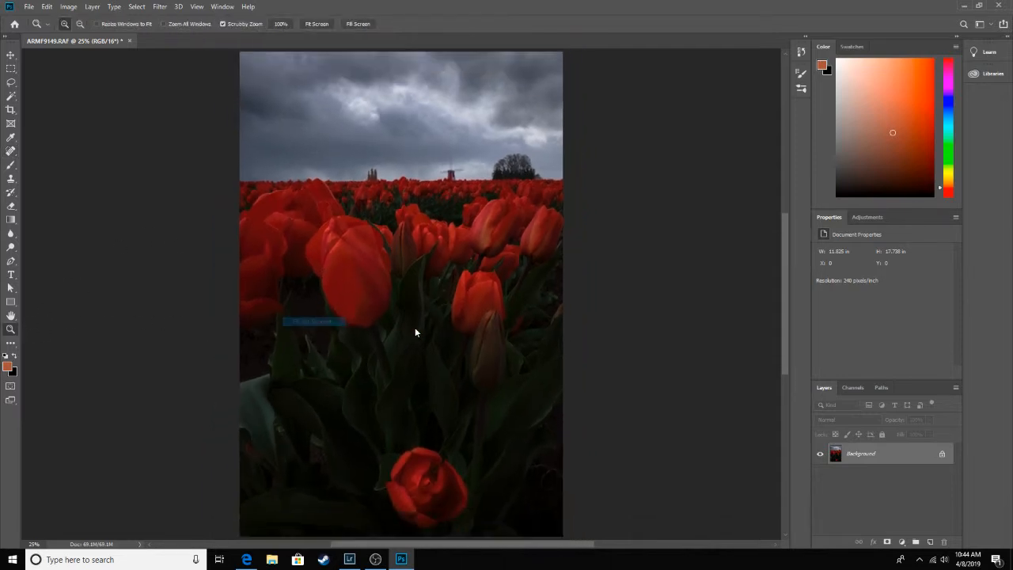
Duplicate the Background layer within the same document, keeping the suggested name.
left_click(69, 8)
left_click(73, 9)
left_click(93, 7)
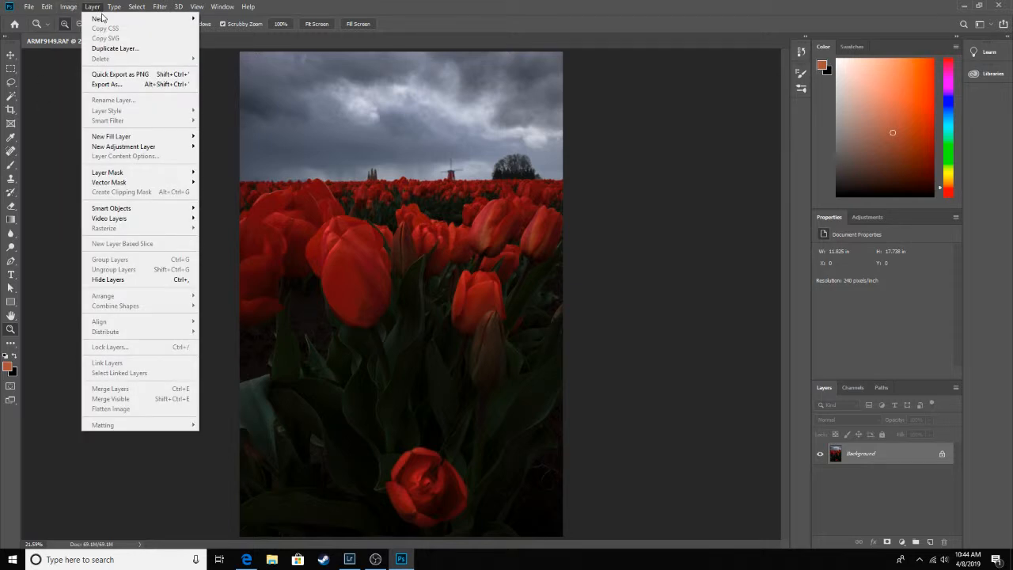
left_click(106, 50)
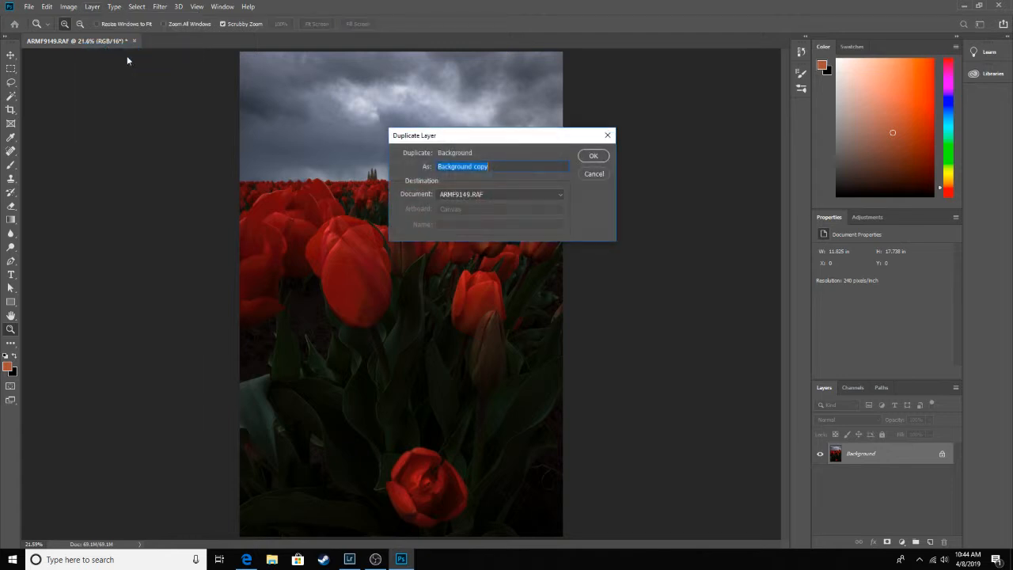
left_click(595, 159)
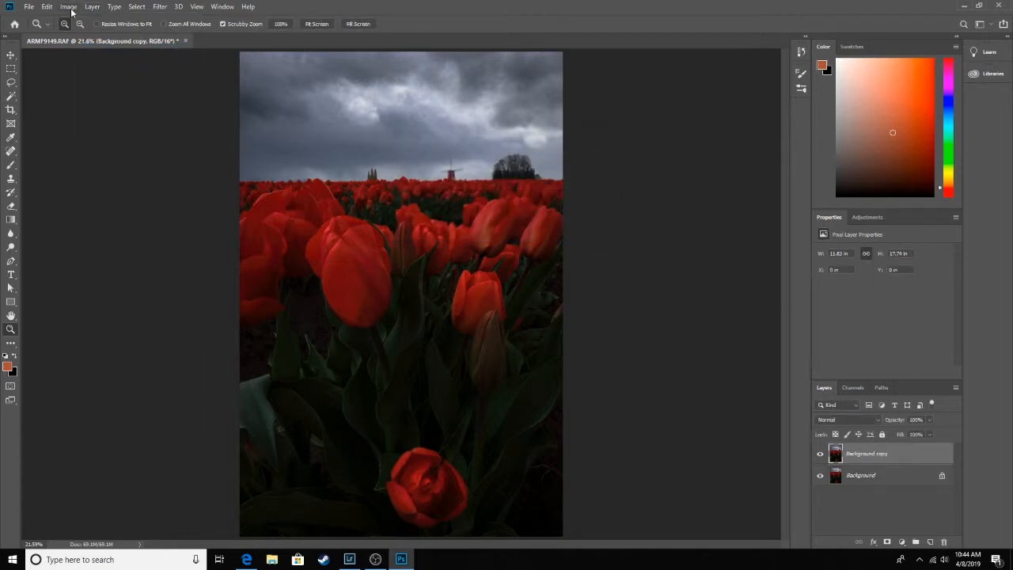
Apply a Gaussian Blur with a 14.0 pixel radius to the duplicated layer.
left_click(162, 7)
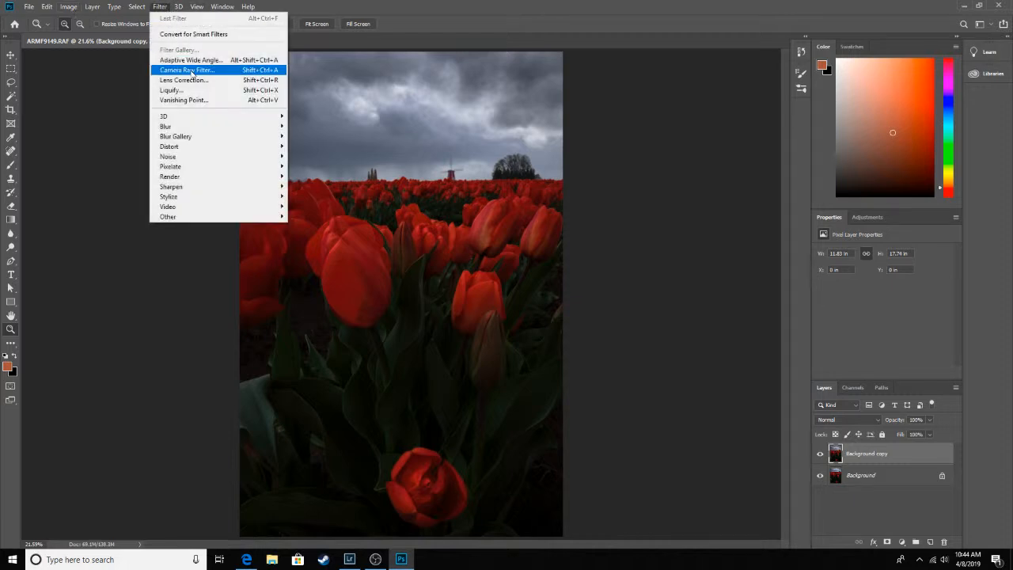
mouse_move(195, 128)
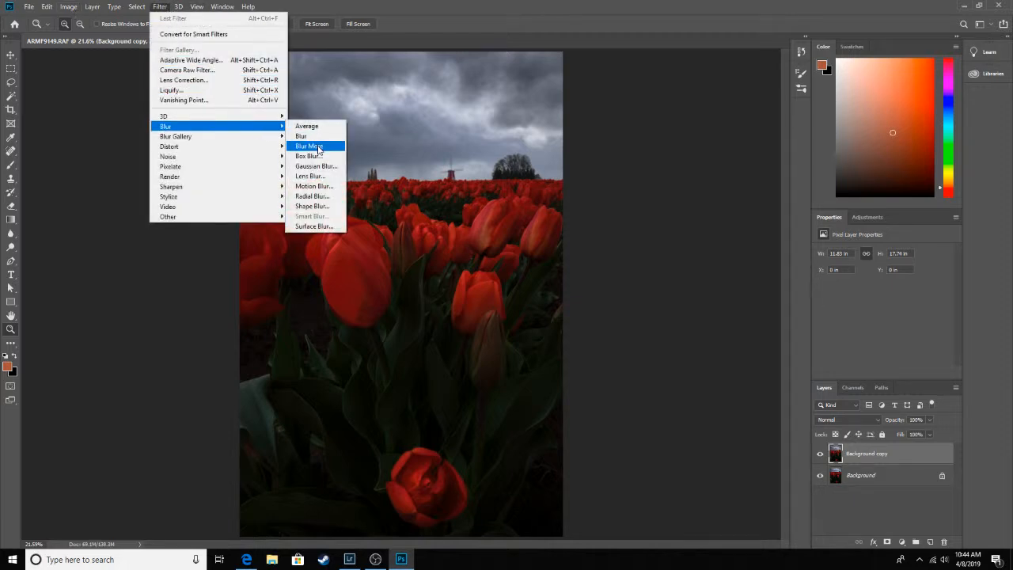
left_click(317, 166)
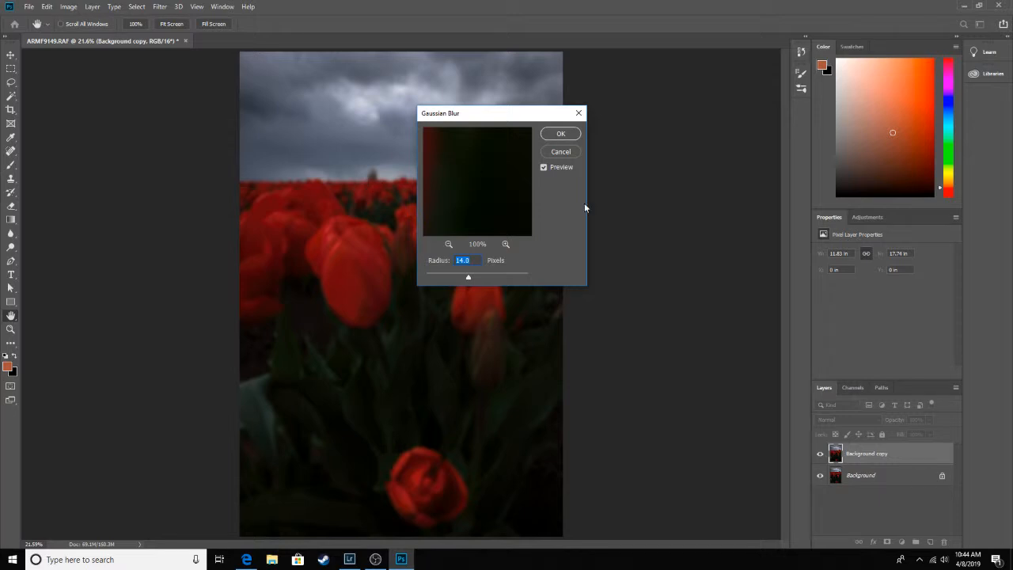
left_click(561, 133)
key("z")
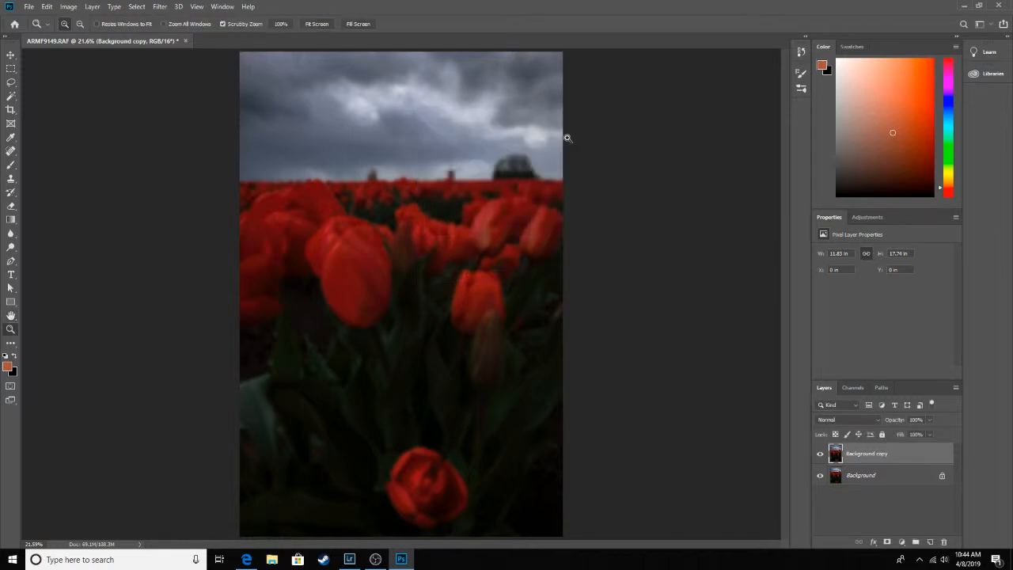
Apply Levels to the blurred layer with the input black point at 8 and white point at 159.
left_click(71, 7)
mouse_move(132, 35)
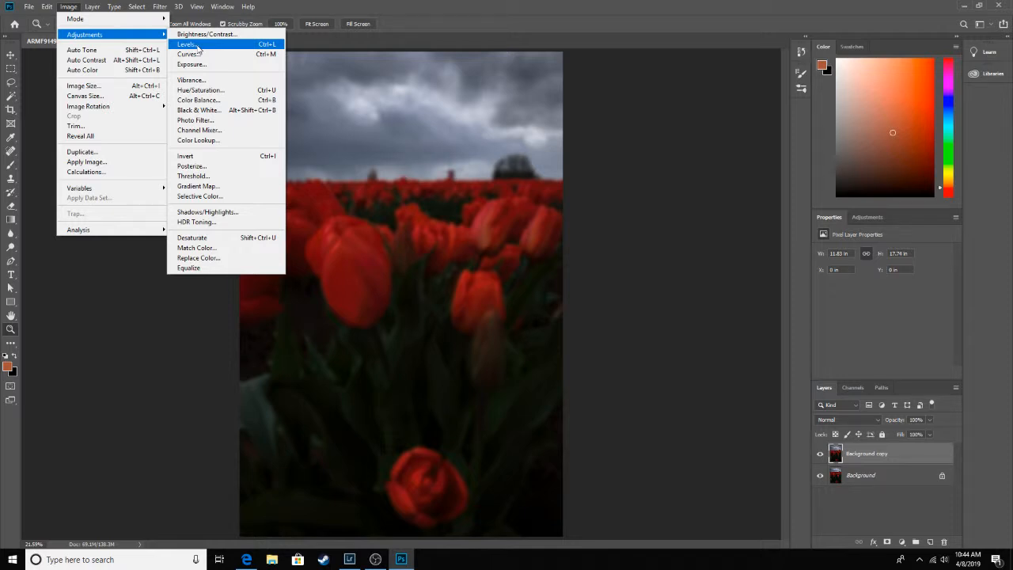
left_click(187, 45)
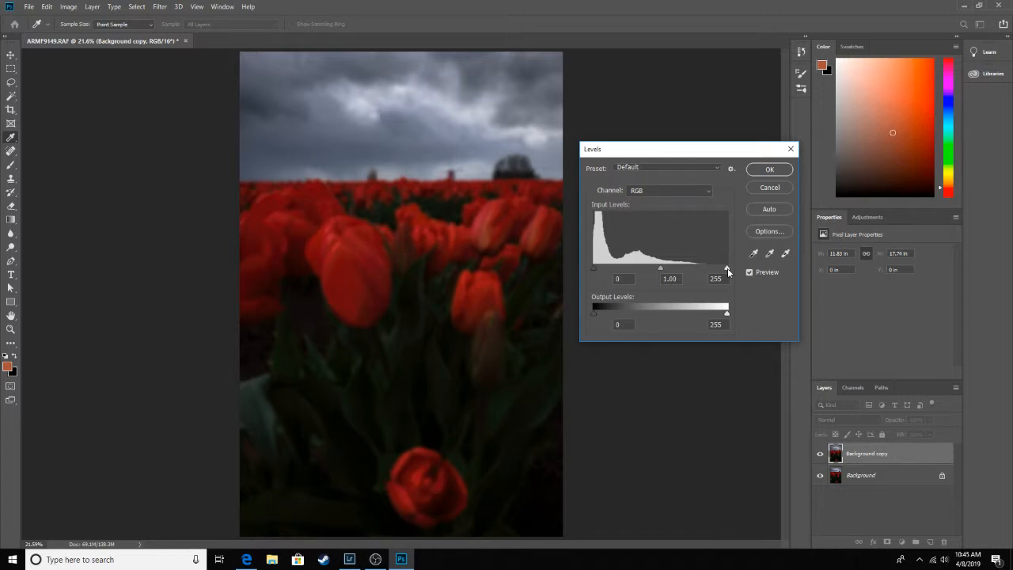
left_click_drag(728, 270, 677, 269)
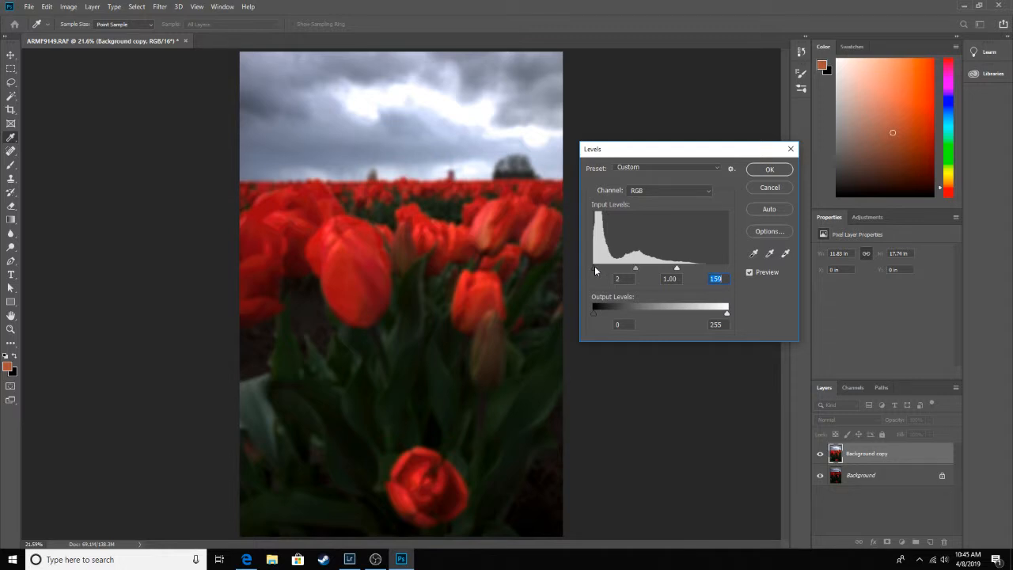
left_click_drag(596, 267, 599, 272)
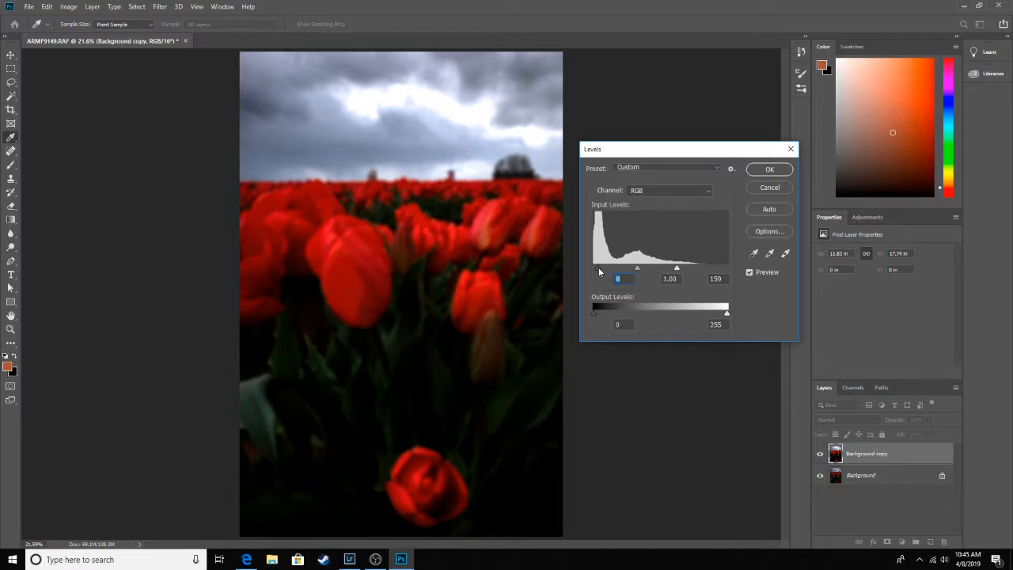
key("z")
left_click(757, 171)
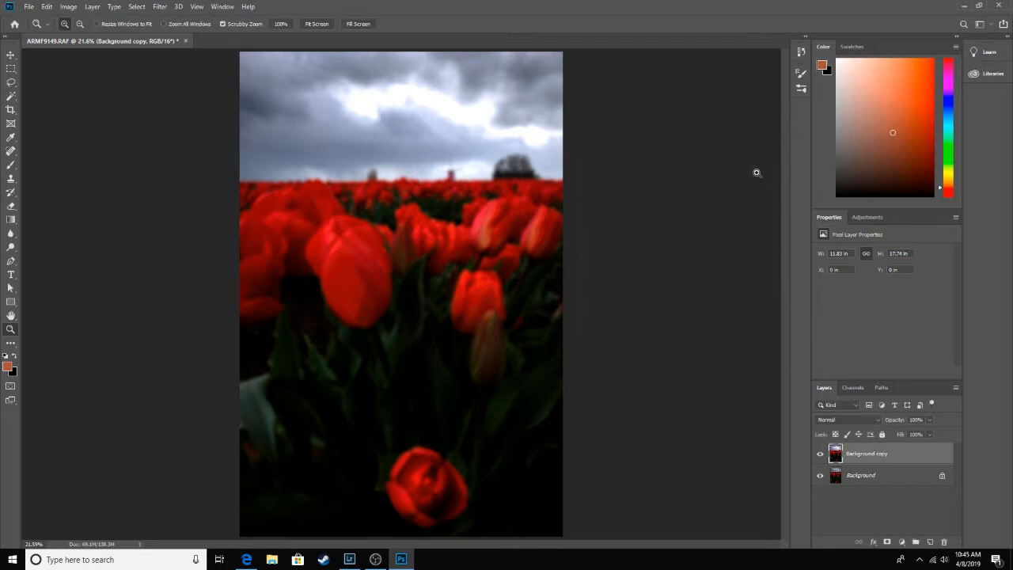
left_click(930, 434)
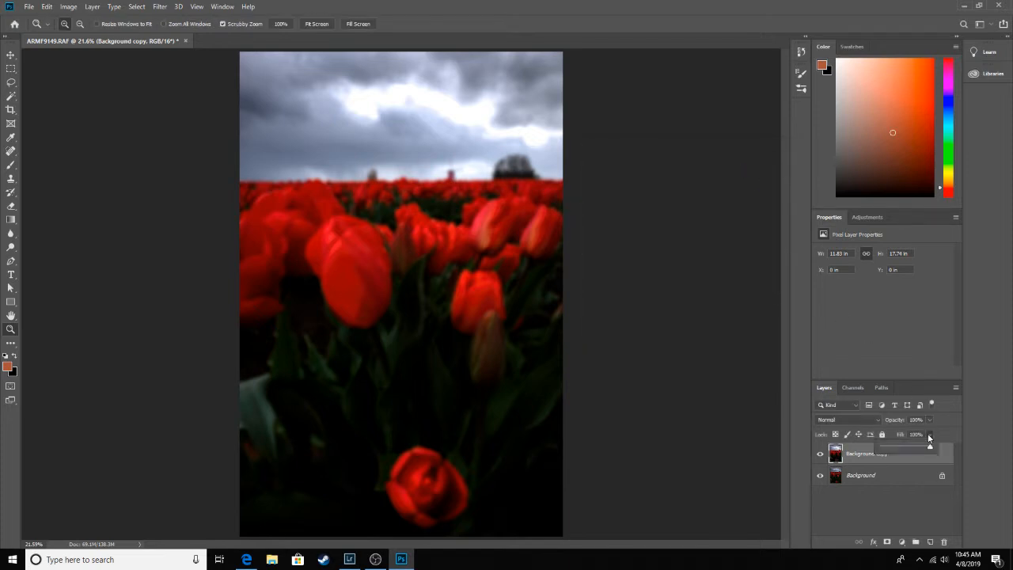
left_click(659, 353)
left_click(697, 321)
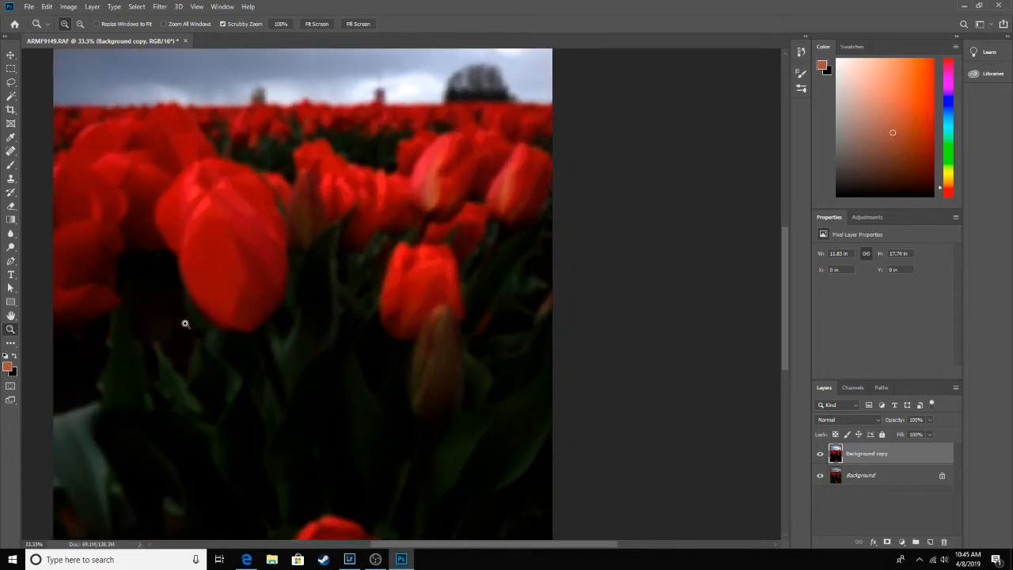
Reduce the blurred Background copy layer's fill to 12% with the whole image in view.
right_click(253, 313)
left_click(282, 317)
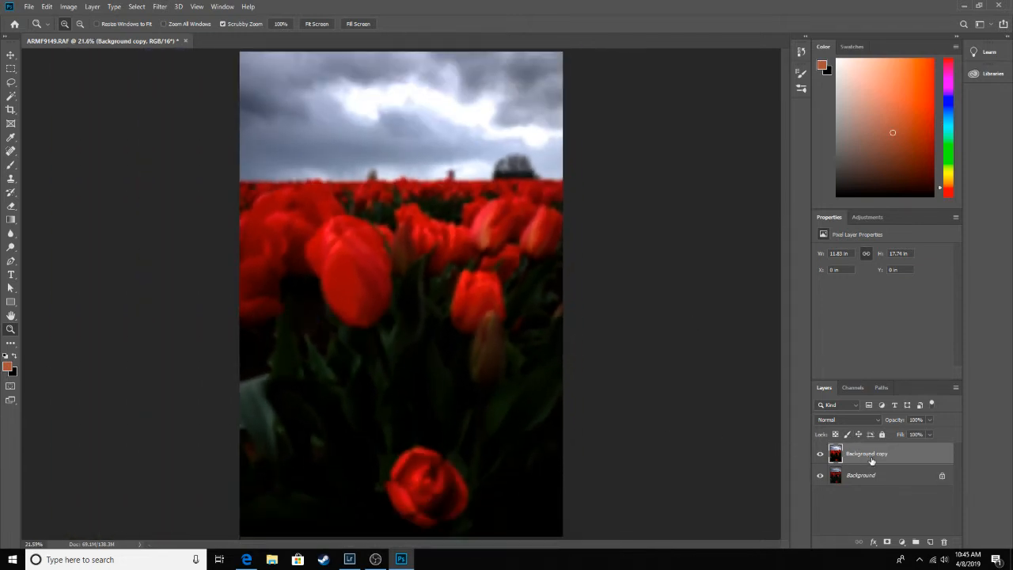
left_click(930, 434)
left_click_drag(931, 448, 886, 449)
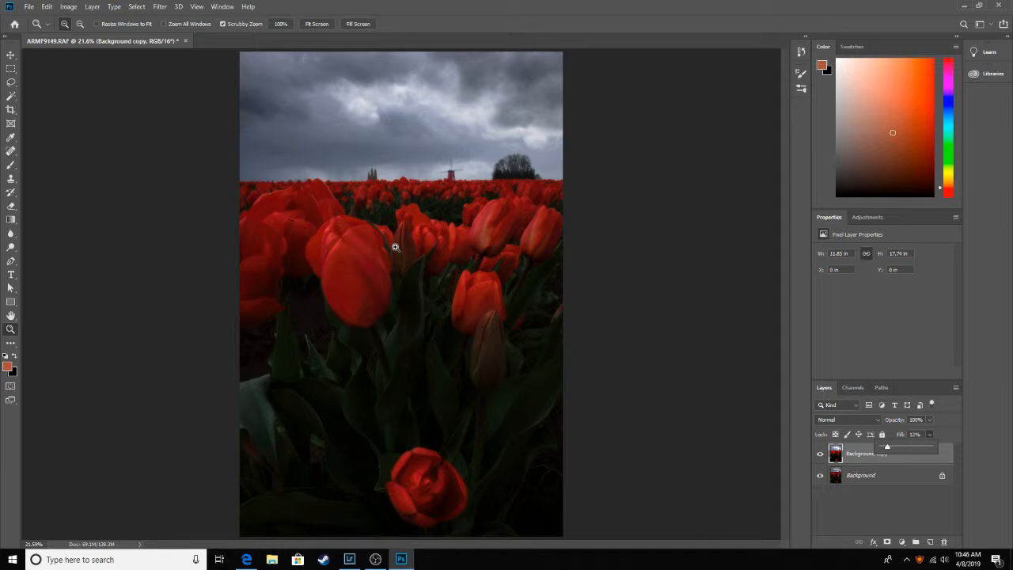
Save the layered photo, and switch to Lightroom to show the saved ARMF9149-Edit.tif in Develop.
left_click(28, 7)
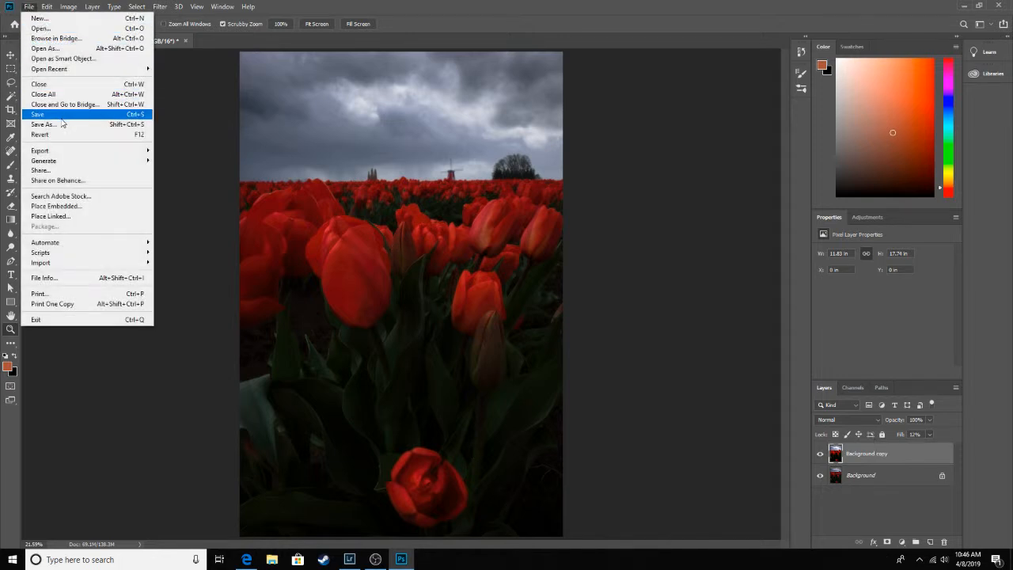
left_click(61, 118)
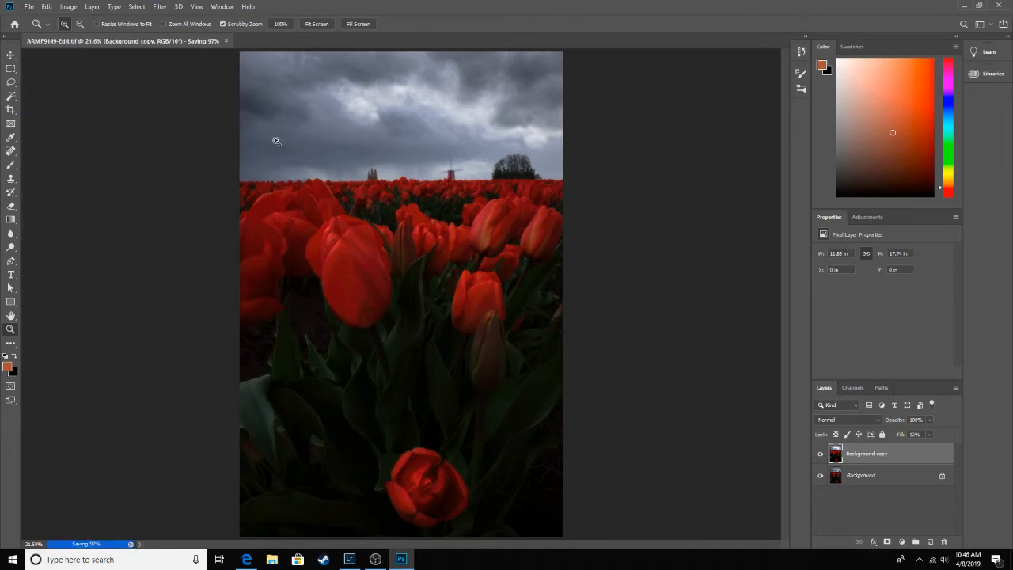
left_click(353, 560)
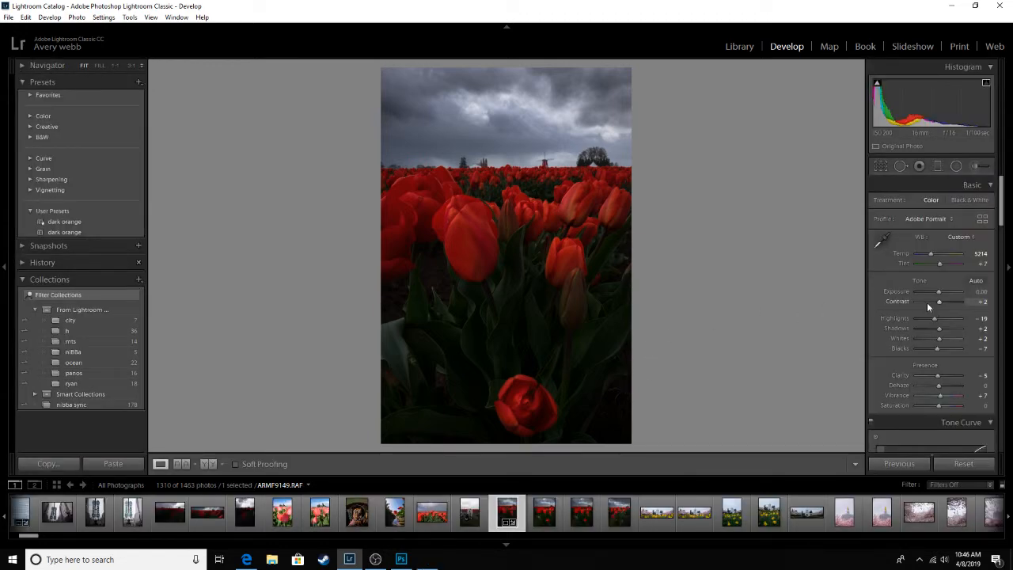
scroll(927, 302, "down", 3)
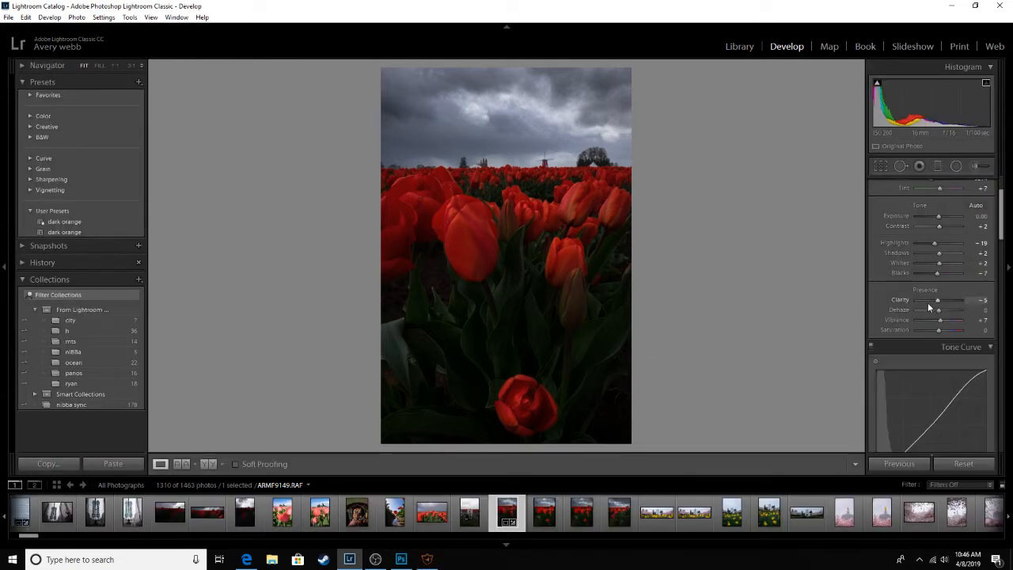
left_click(559, 510)
left_click(499, 513)
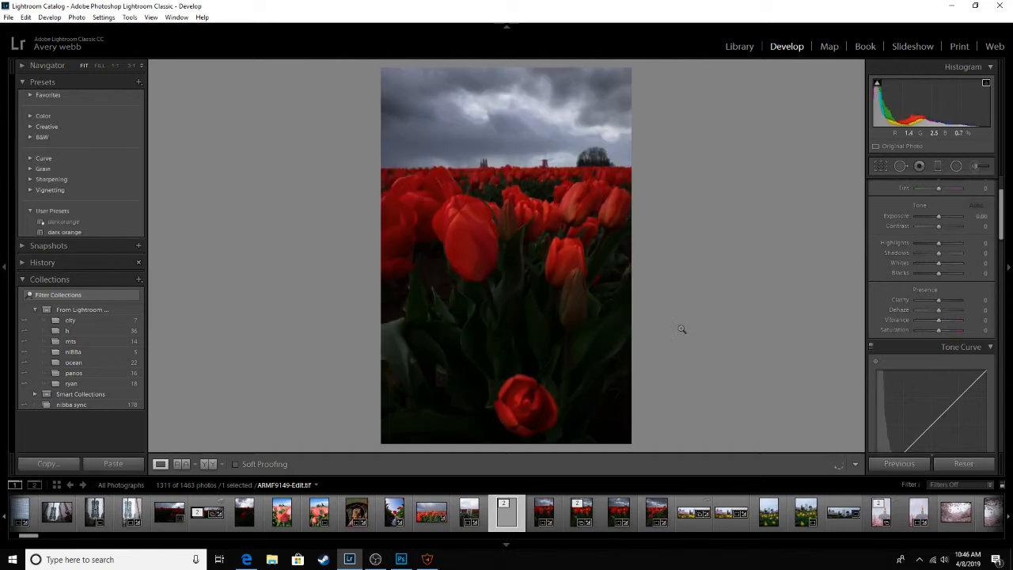
Sharpen the edited TIFF slightly with an amount of 2 and masking at 6.
scroll(924, 253, "down", 2)
scroll(924, 254, "down", 8)
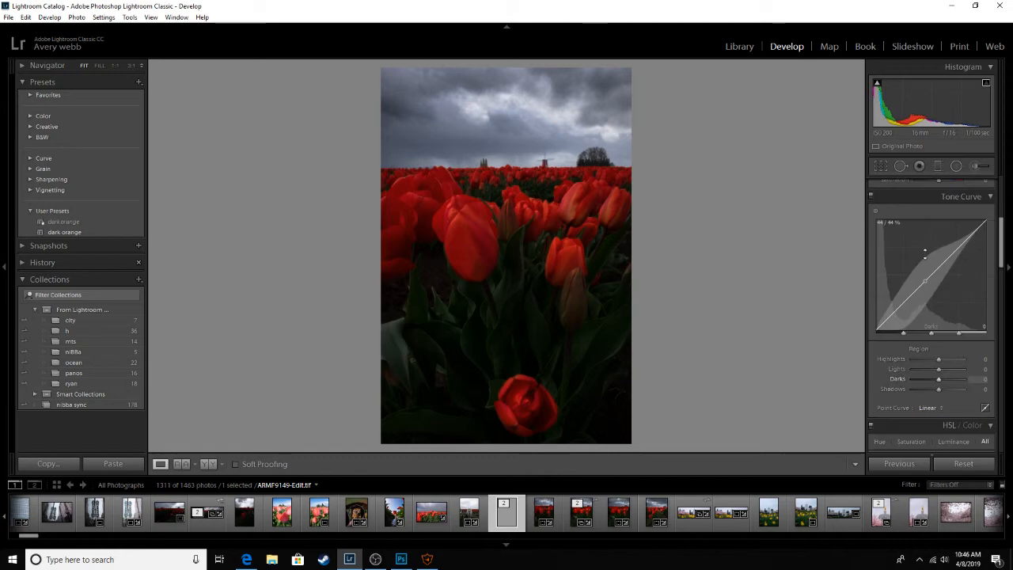
scroll(923, 269, "down", 4)
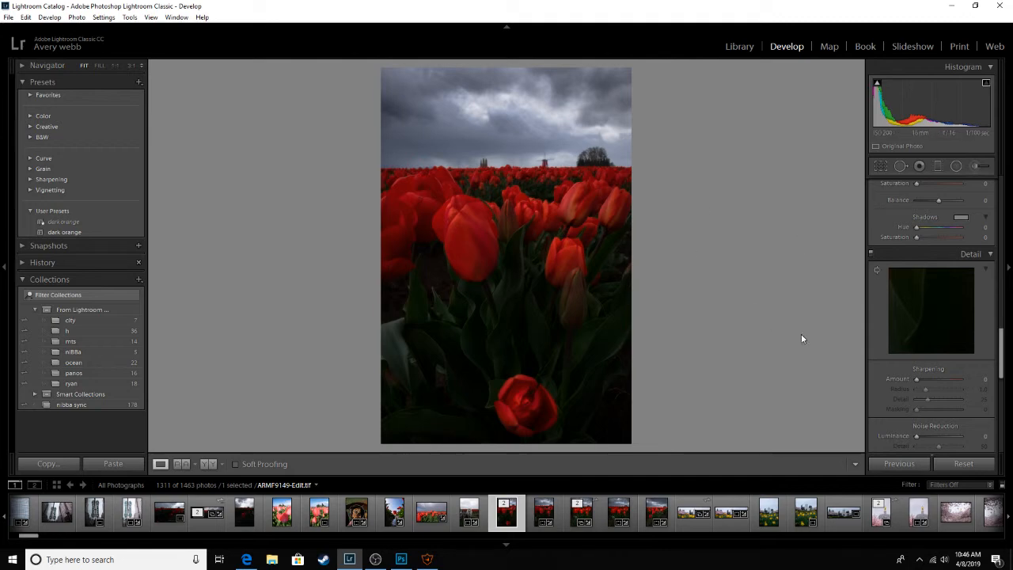
left_click_drag(908, 382, 915, 380)
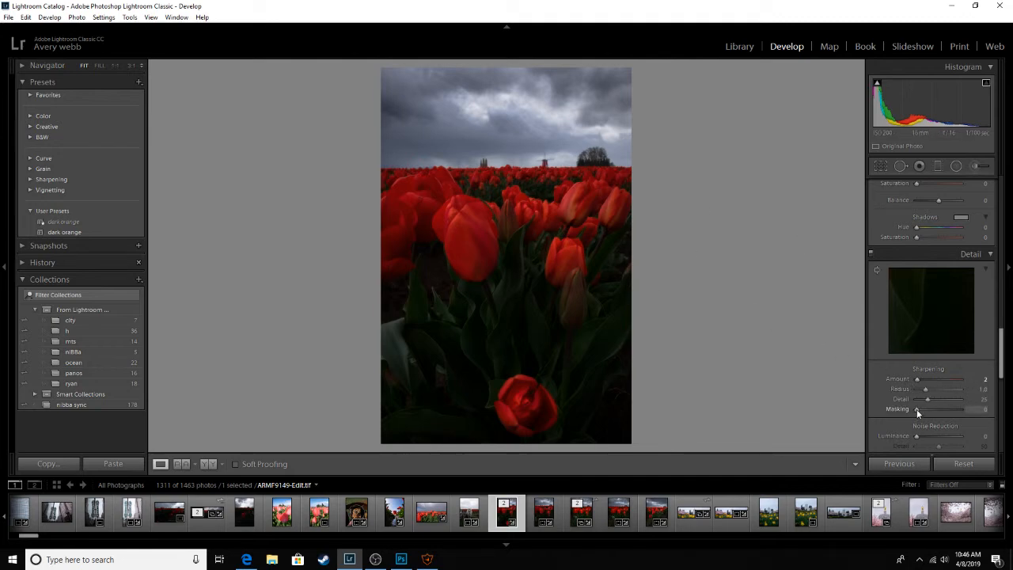
left_click(917, 409, "alt")
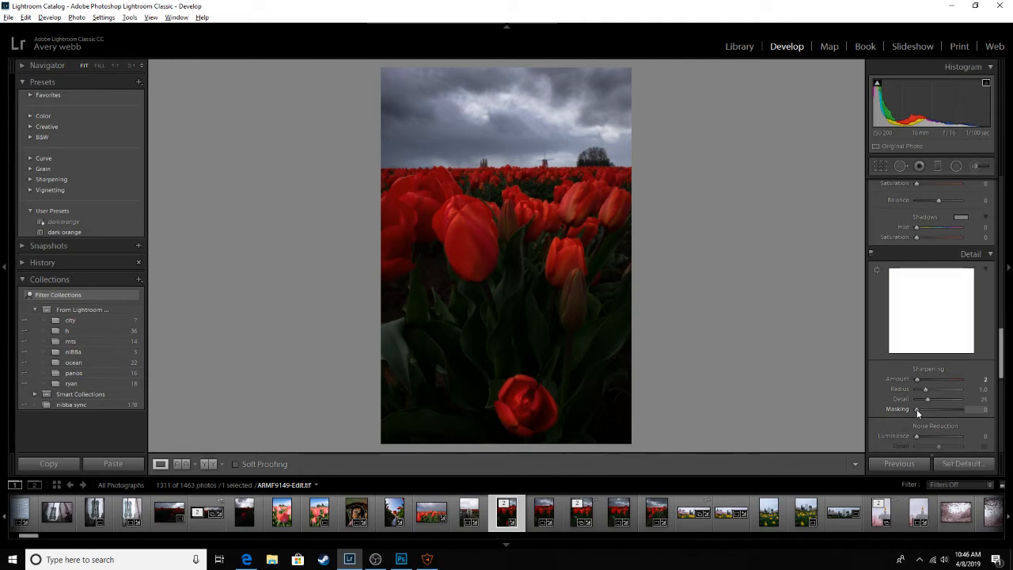
left_click_drag(916, 409, 919, 408)
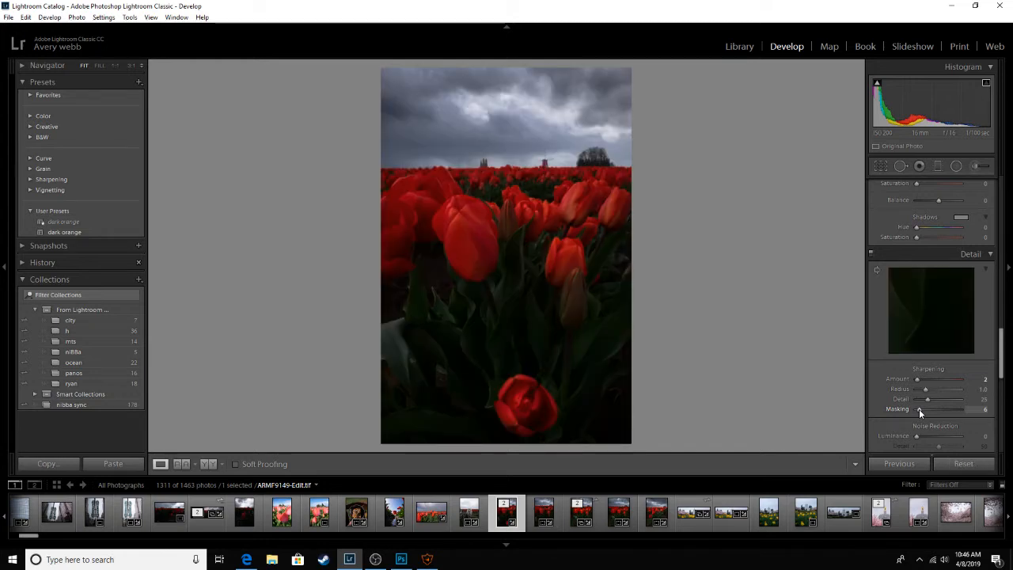